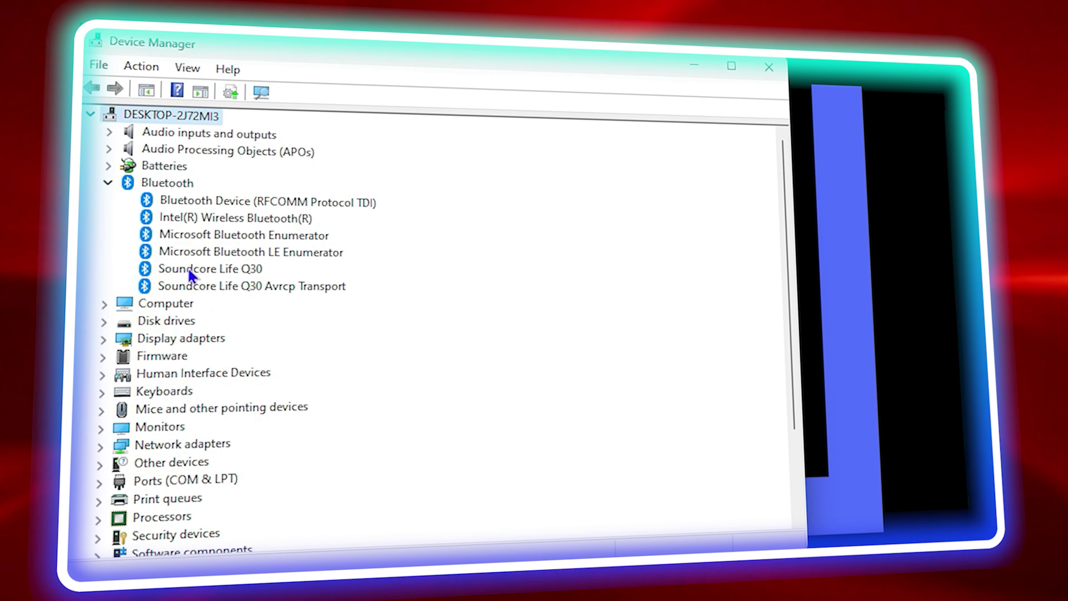
# Watch the preview of updating the Intel Bluetooth driver by automatic search and local browsing
pyautogui.rightClick(236, 218)
pyautogui.click(267, 231)
pyautogui.click(315, 317)
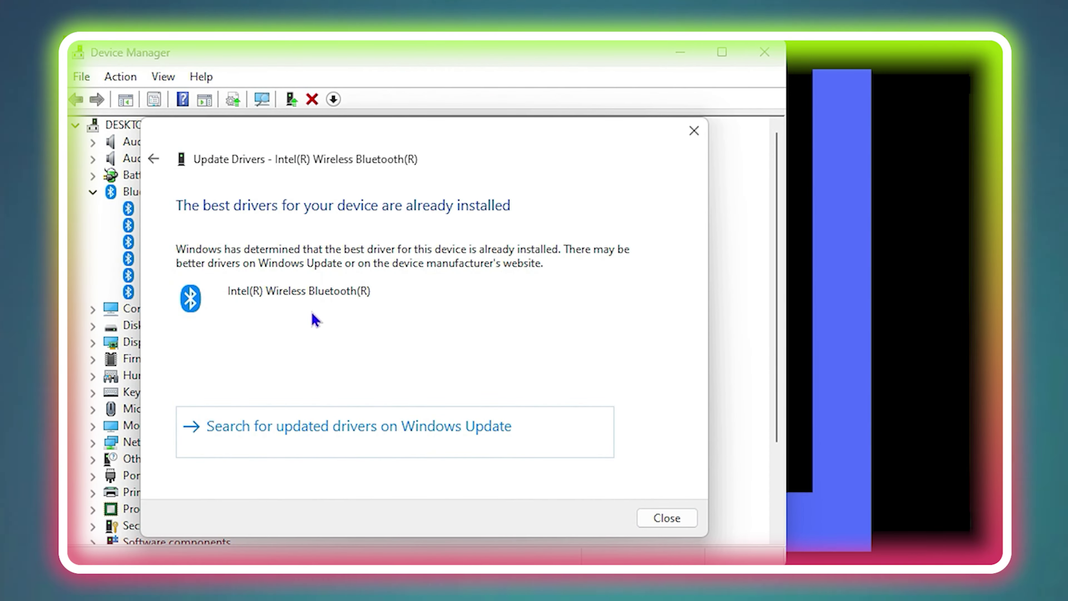
pyautogui.click(154, 158)
pyautogui.click(315, 374)
pyautogui.click(405, 408)
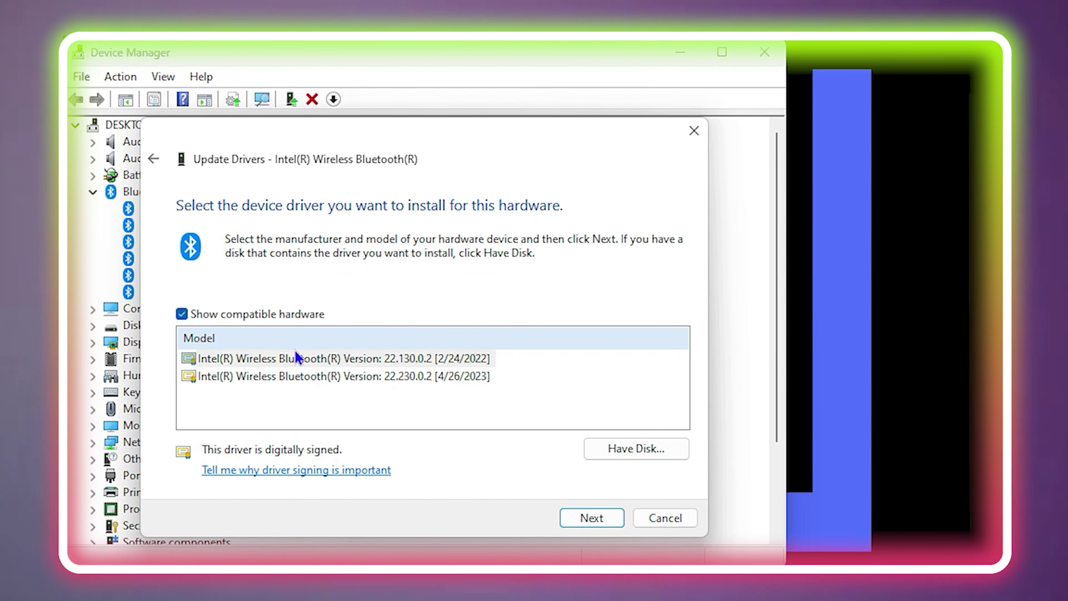
pyautogui.click(291, 375)
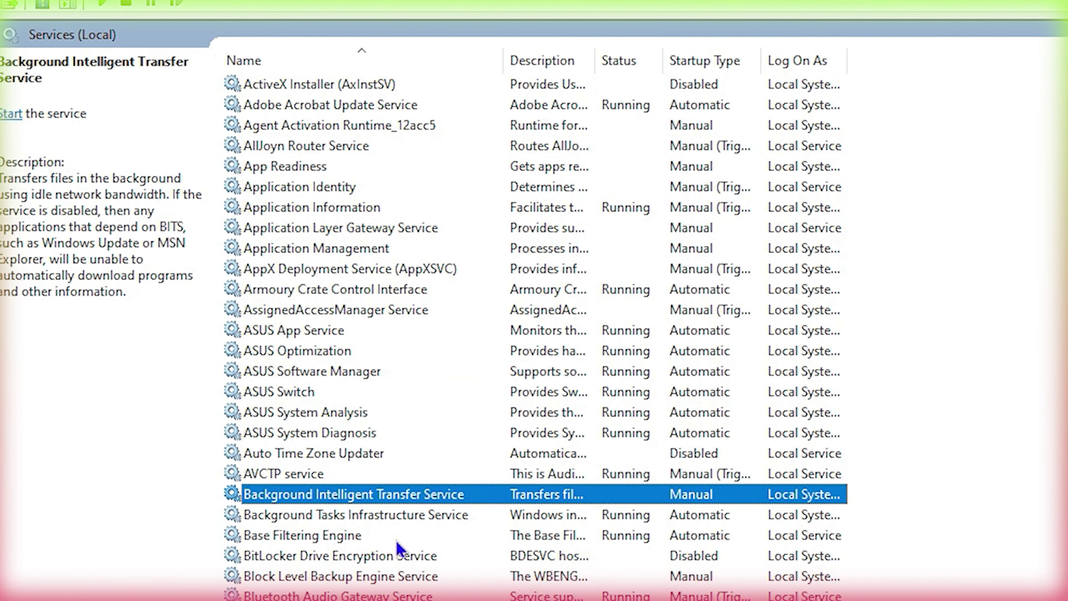
# Watch the preview of the Bluetooth Support Service options and the Windows Update check
pyautogui.click(292, 429)
pyautogui.rightClick(381, 428)
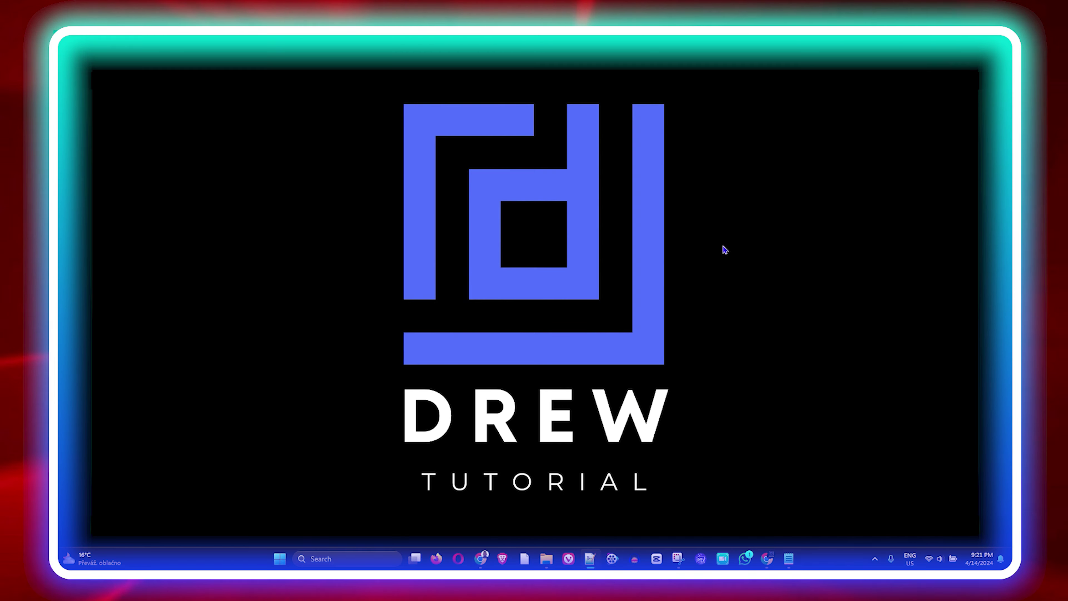
pyautogui.press('super+x')
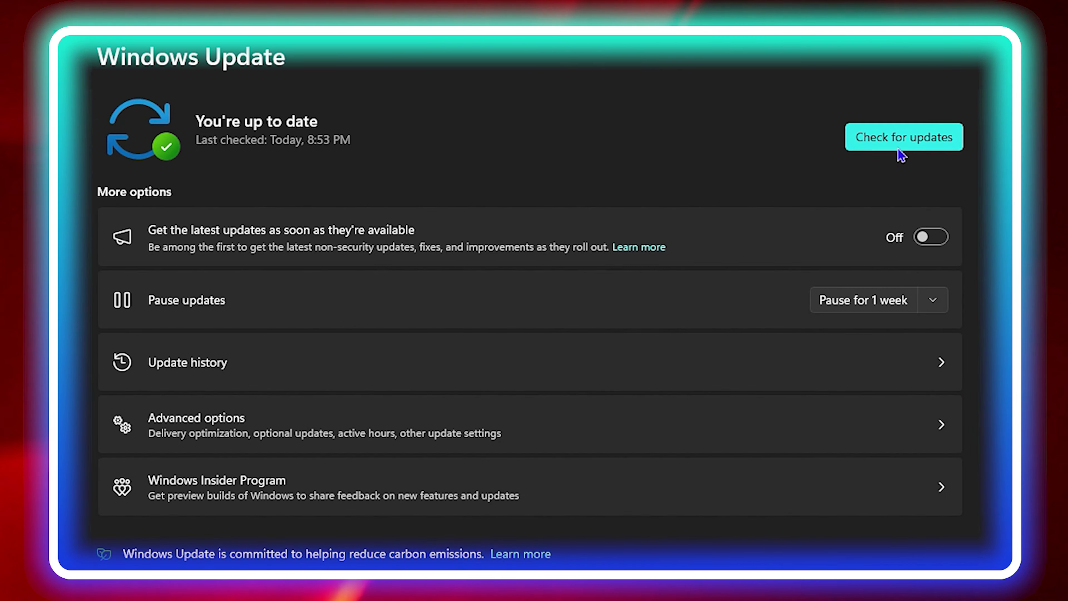
pyautogui.click(898, 147)
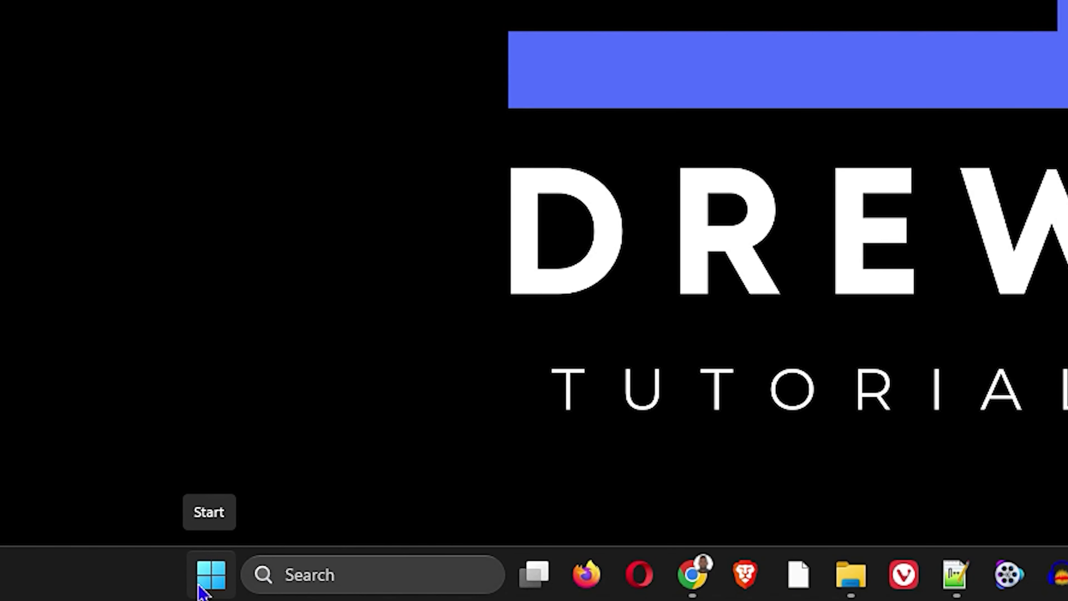
# Open Device Manager from the Start button's quick-link menu, then close it
pyautogui.rightClick(214, 584)
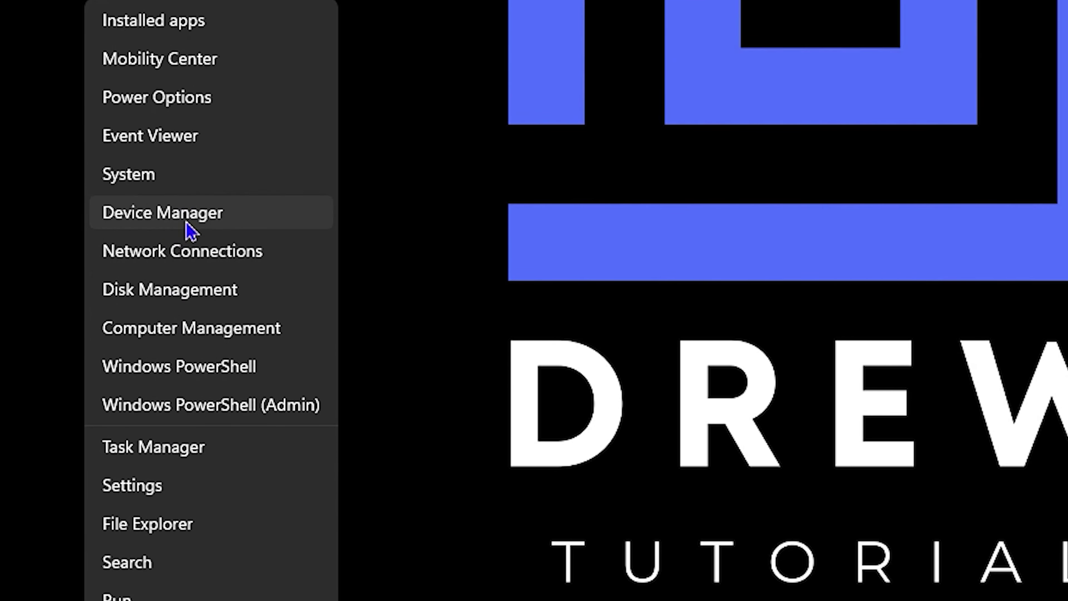
pyautogui.click(257, 45)
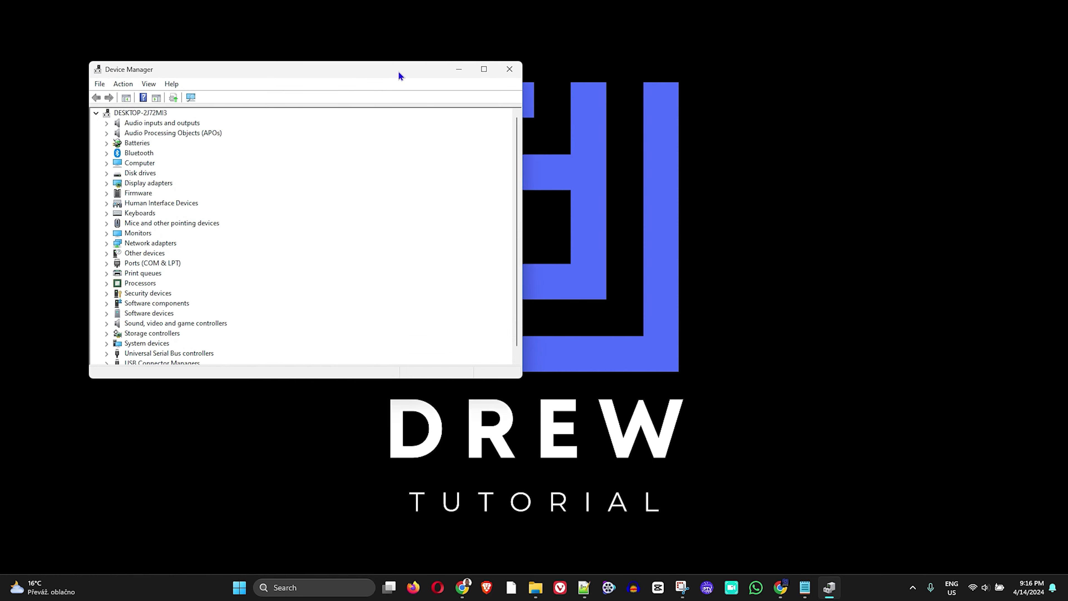
pyautogui.click(618, 106)
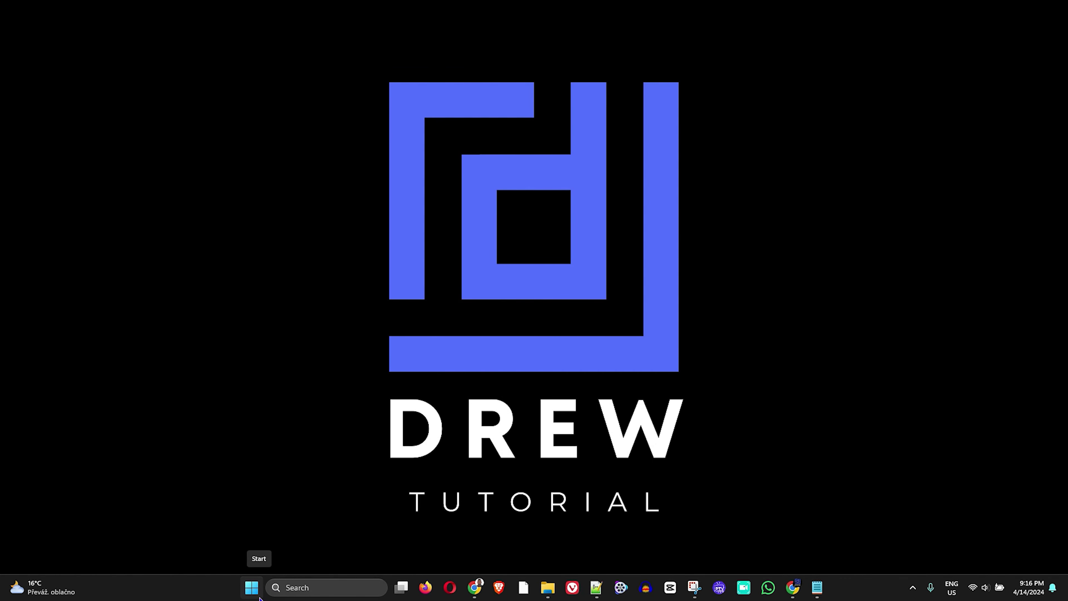
# Search 'device' in the Start menu and open Device Manager from the results
pyautogui.click(251, 588)
pyautogui.click(229, 459)
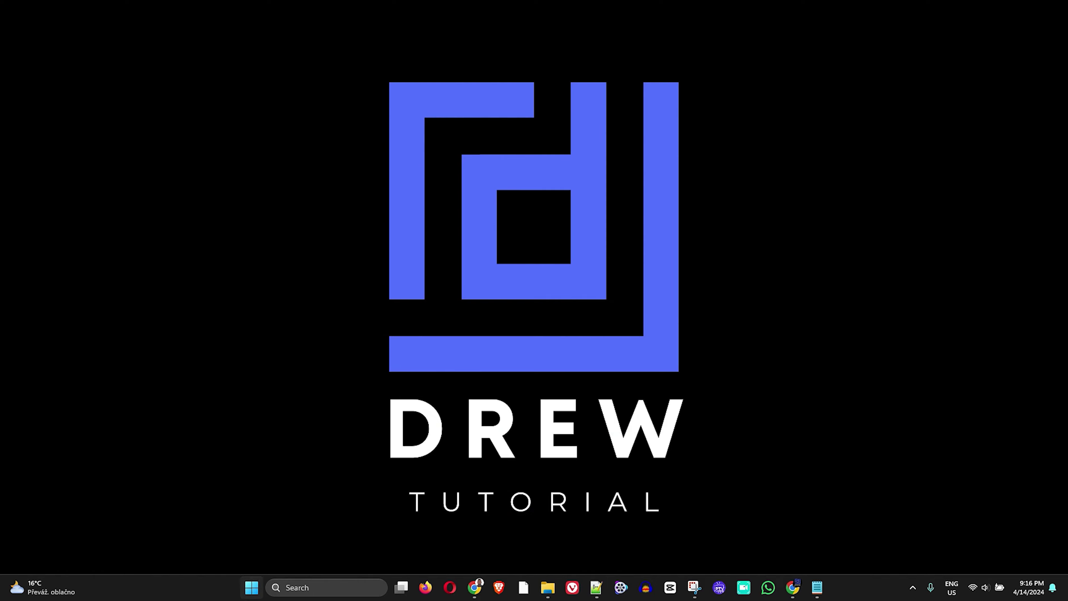
pyautogui.click(252, 588)
pyautogui.write('de')
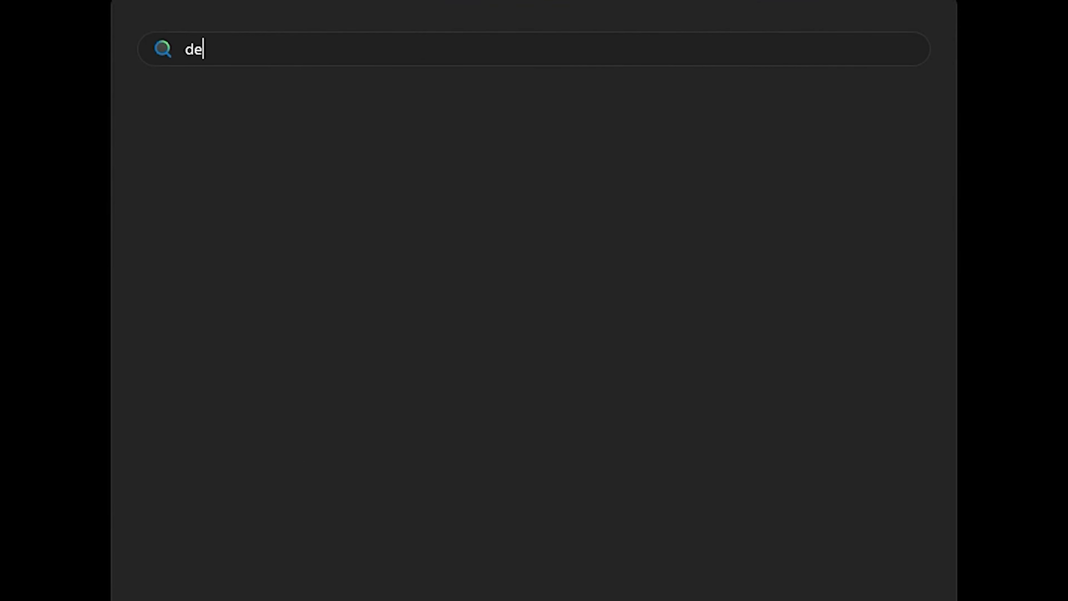
pyautogui.write('vice')
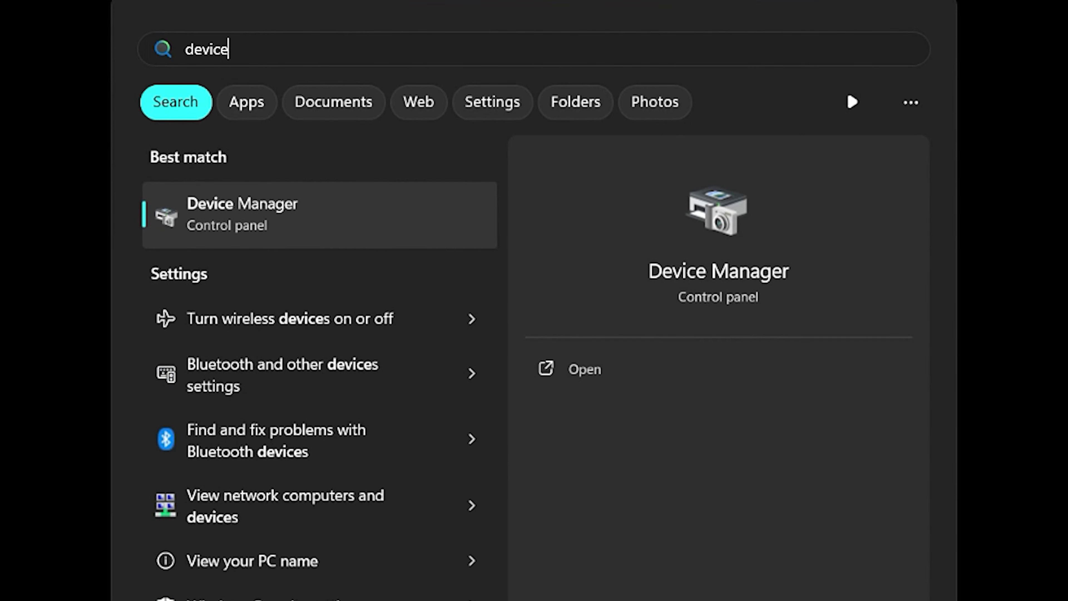
pyautogui.click(274, 234)
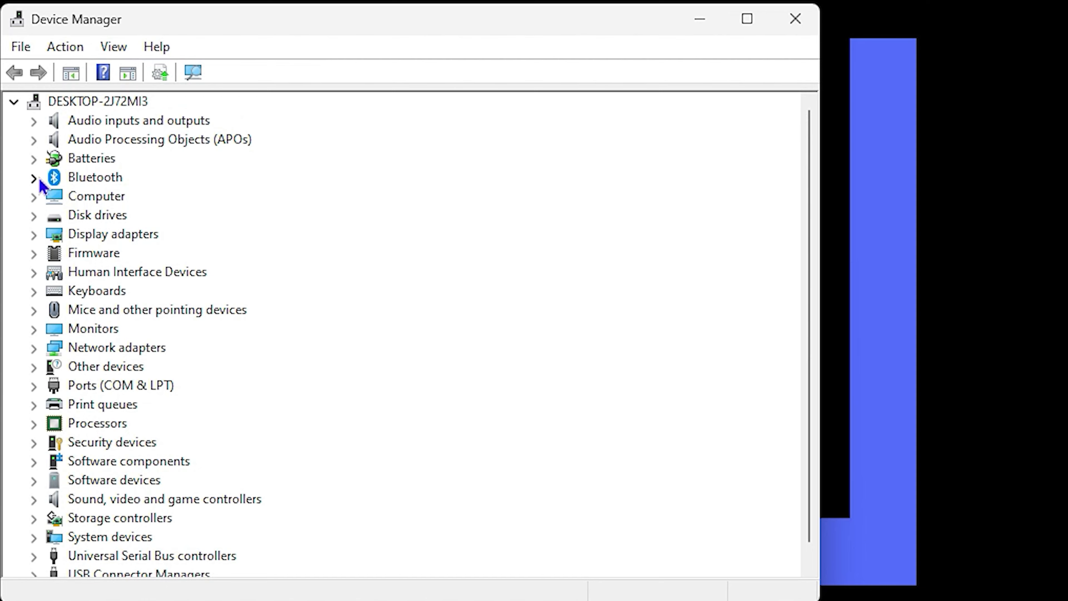
# Run Action > Scan for hardware changes, then expand Bluetooth to list its six devices
pyautogui.click(33, 178)
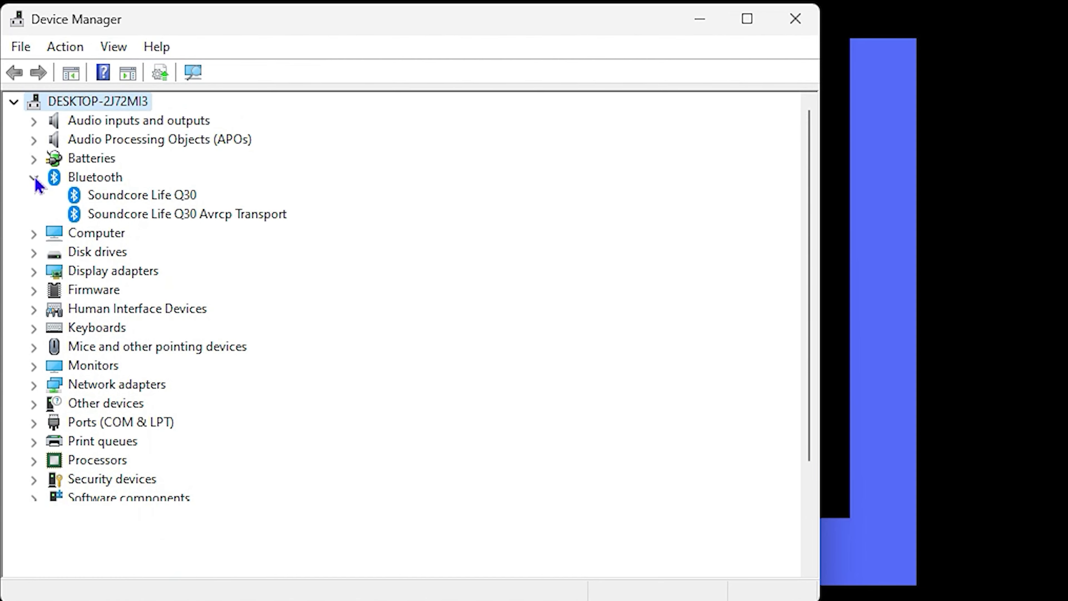
pyautogui.click(34, 177)
pyautogui.click(39, 185)
pyautogui.click(42, 186)
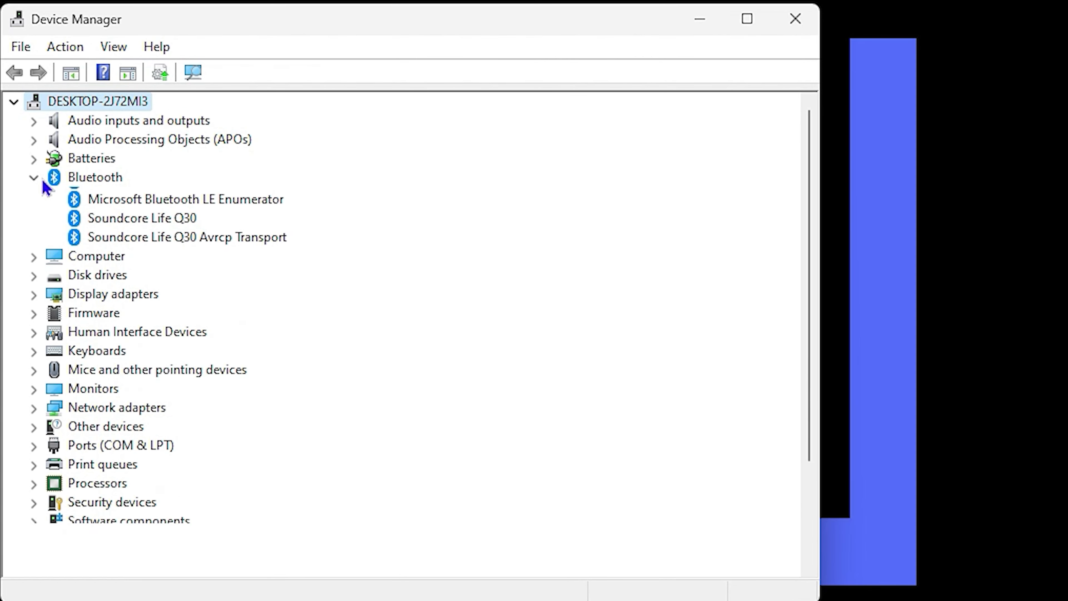
pyautogui.click(63, 46)
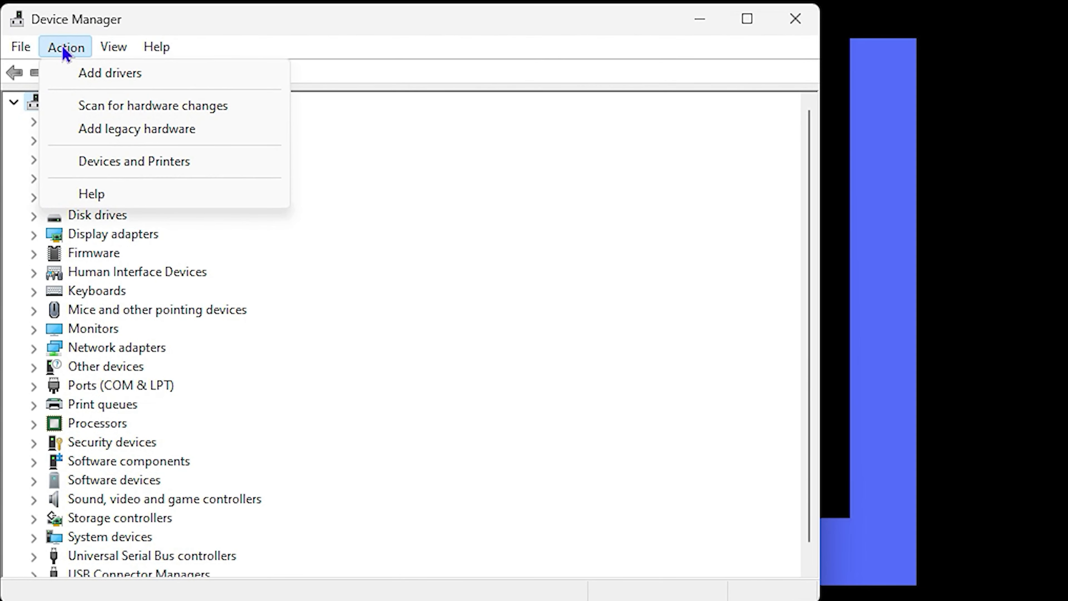
pyautogui.press('Right')
pyautogui.press('Right')
pyautogui.moveTo(69, 46)
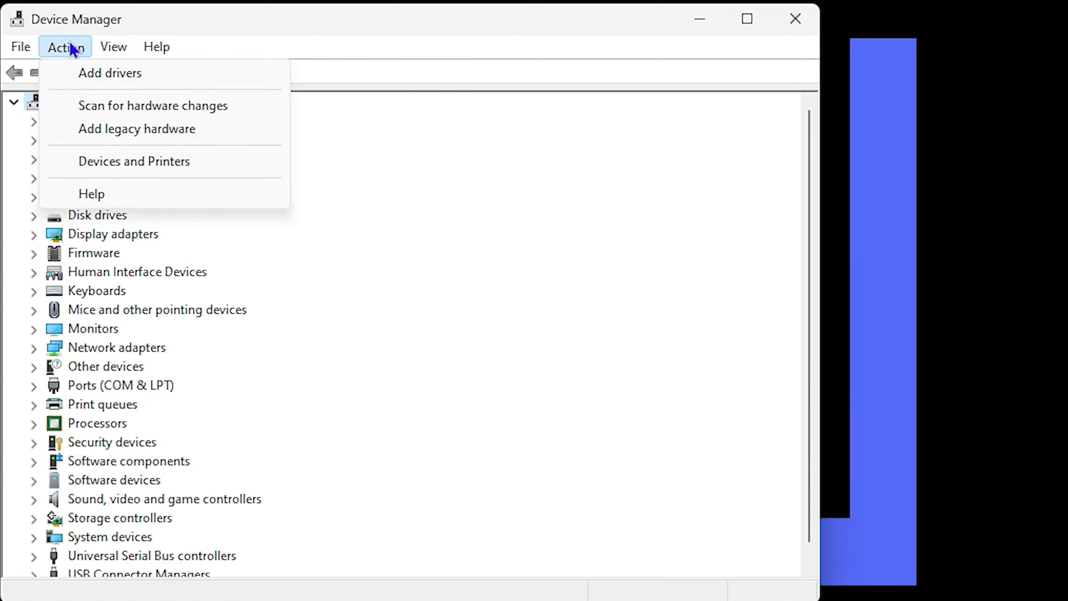
pyautogui.click(122, 106)
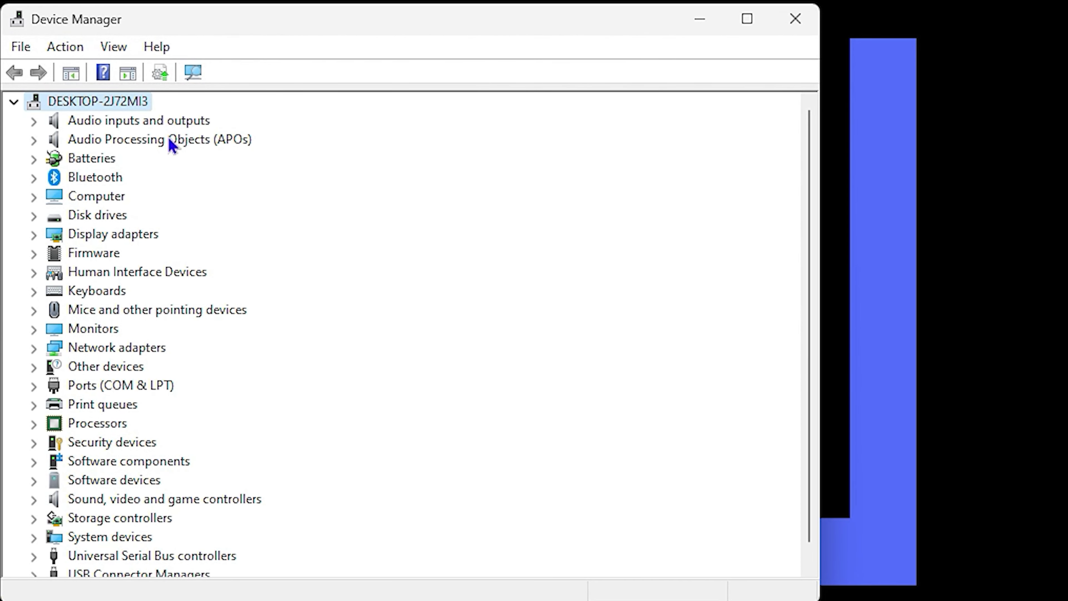
pyautogui.click(35, 178)
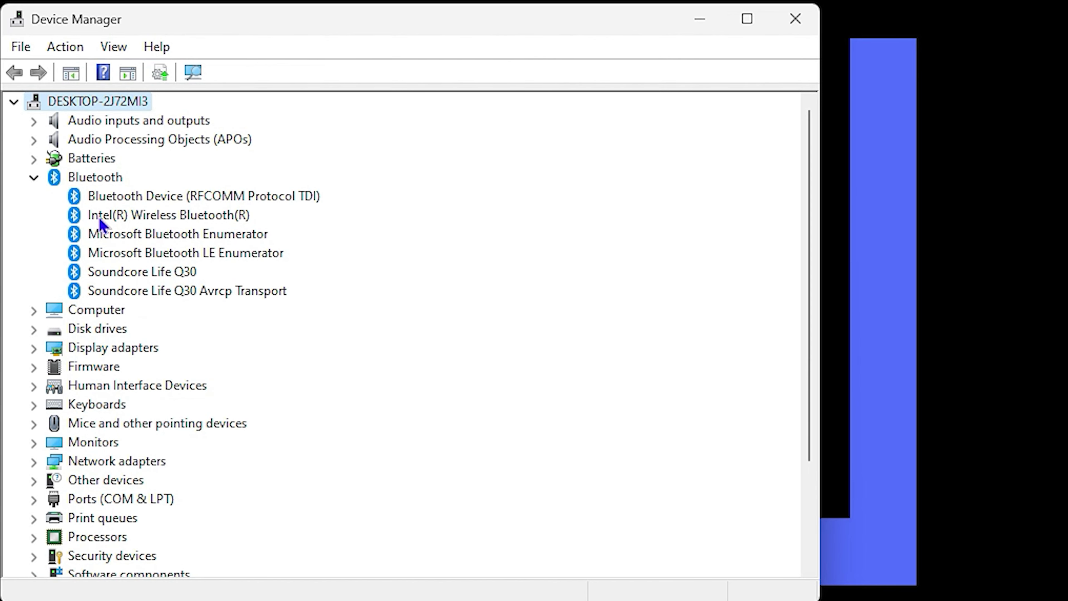
# Search automatically for an updated Intel(R) Wireless Bluetooth(R) driver; the best driver is already installed
pyautogui.click(174, 217)
pyautogui.rightClick(166, 214)
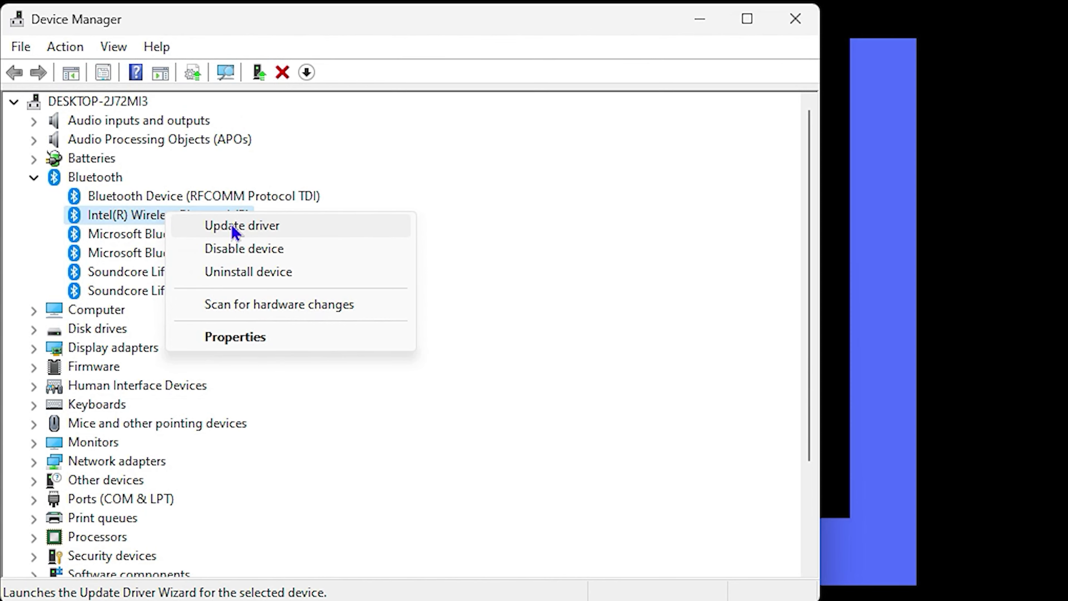
pyautogui.click(250, 229)
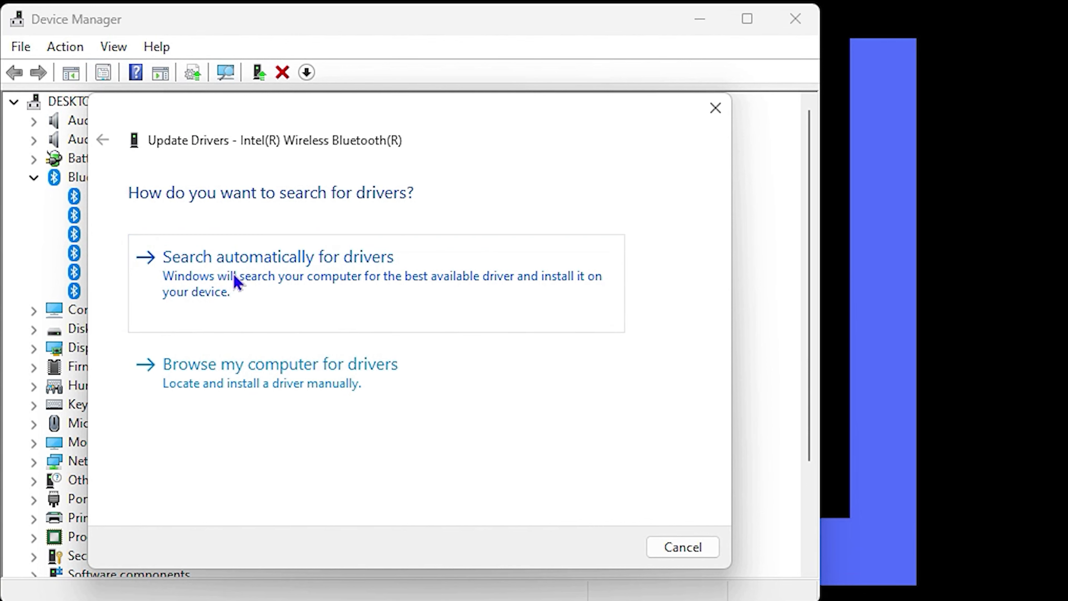
pyautogui.click(289, 282)
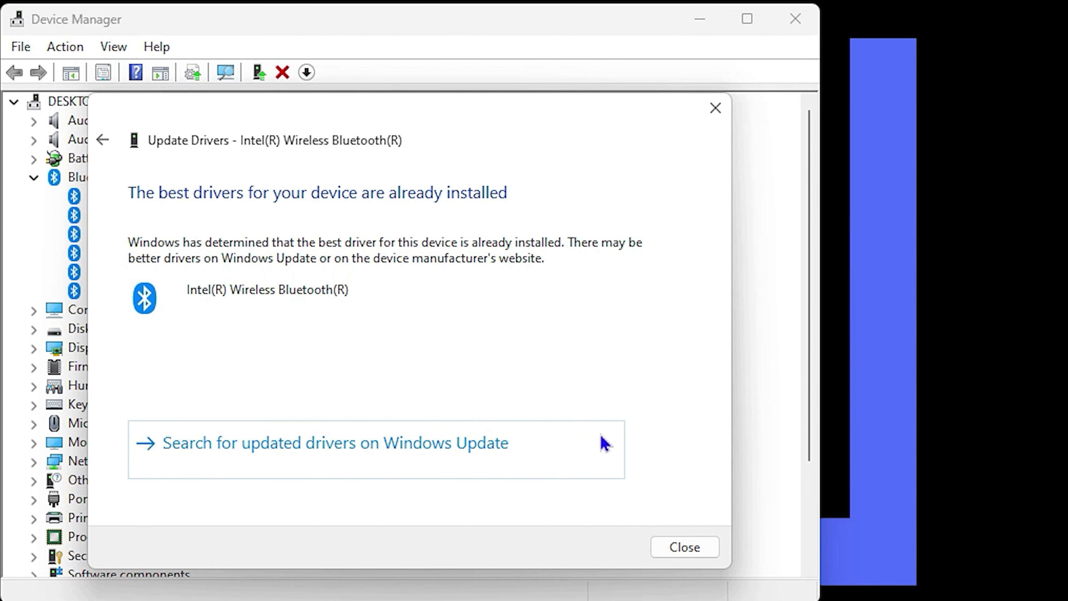
# Close the driver update wizard and decline the restart prompt
pyautogui.click(103, 143)
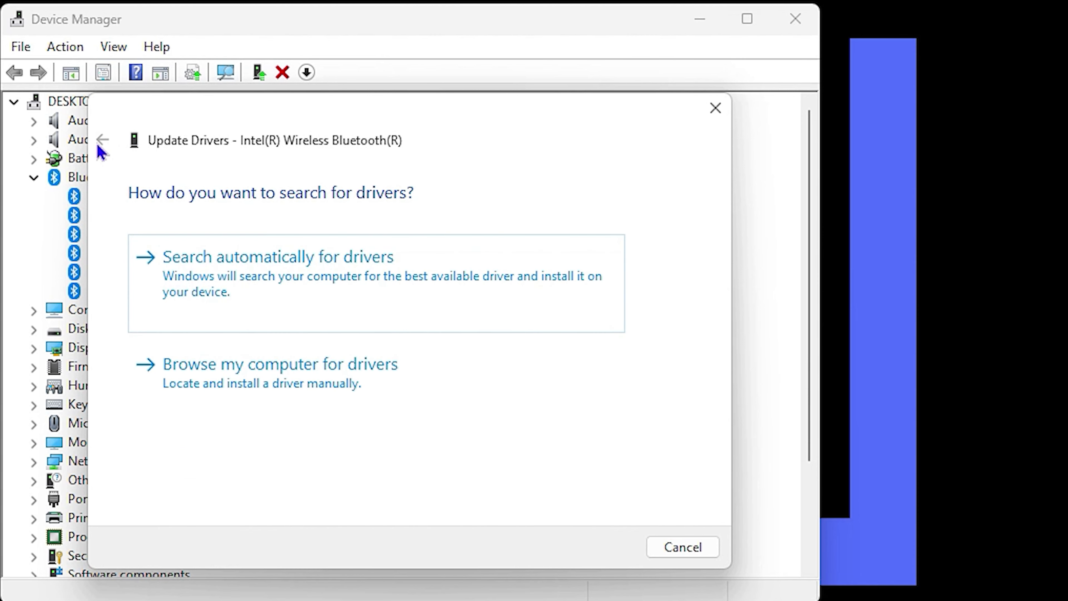
pyautogui.click(716, 108)
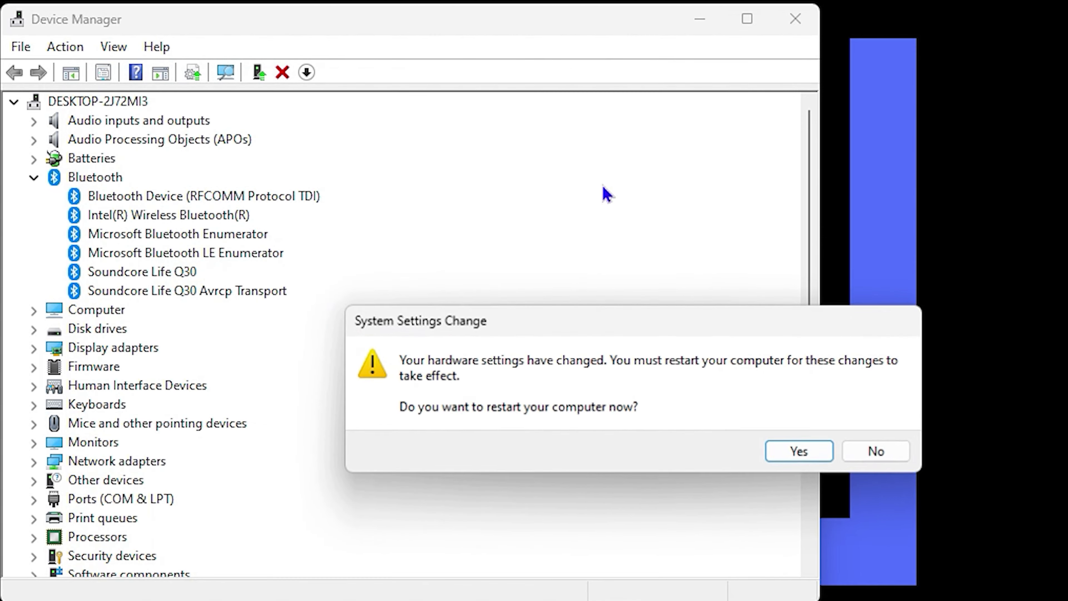
pyautogui.click(900, 457)
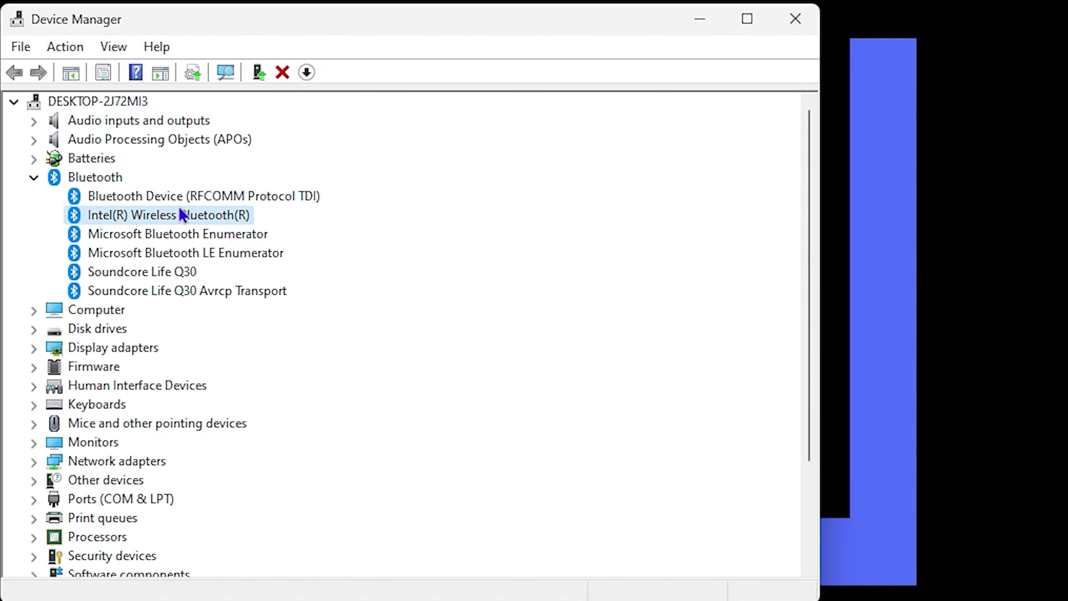
# List the compatible Intel Bluetooth drivers already on the computer via Browse my computer
pyautogui.rightClick(145, 217)
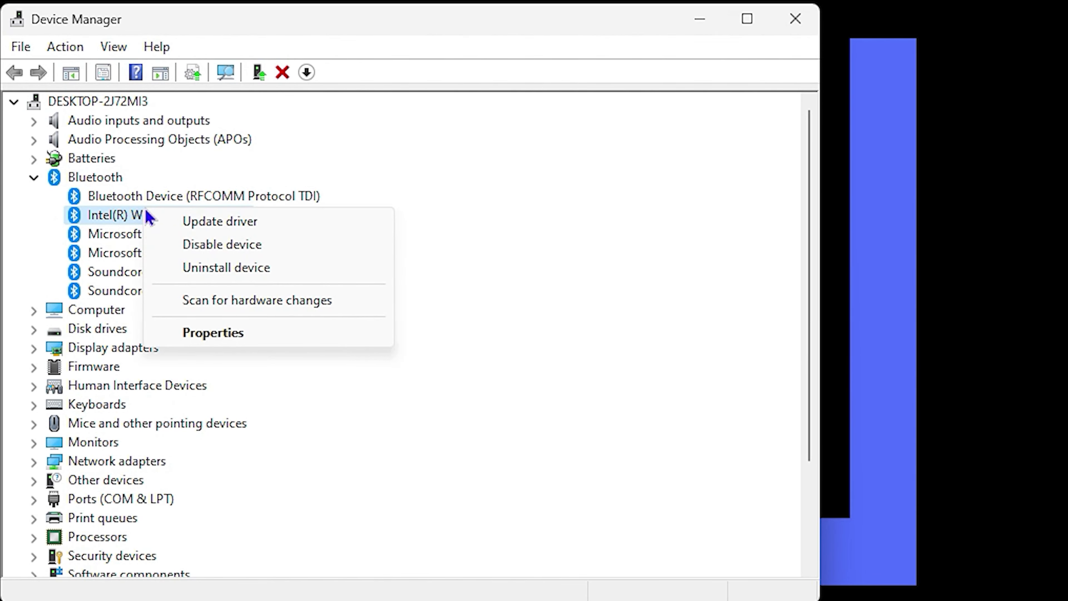
pyautogui.click(251, 222)
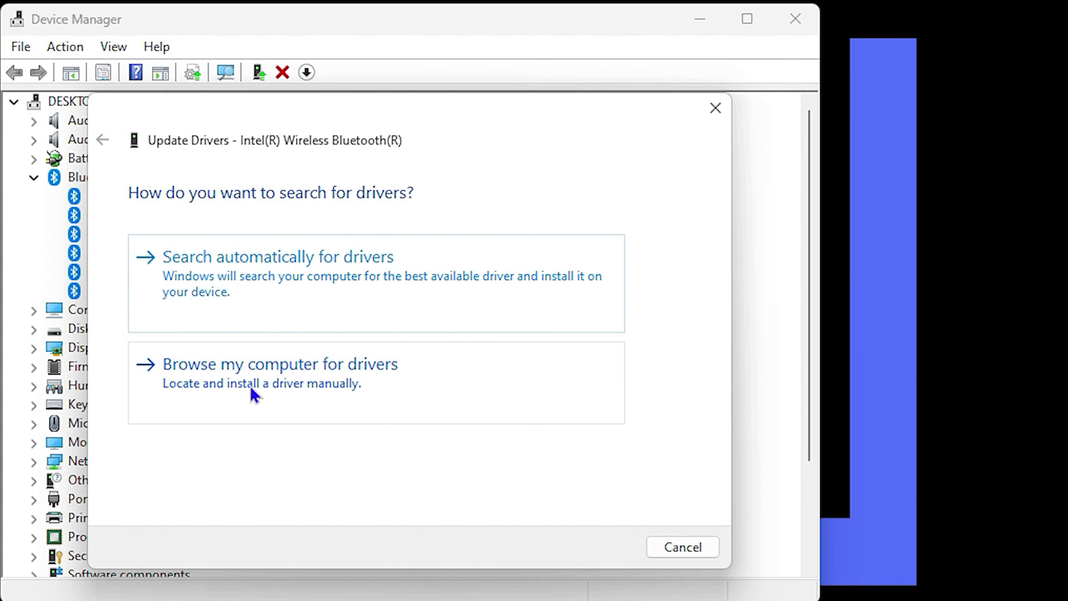
pyautogui.click(313, 393)
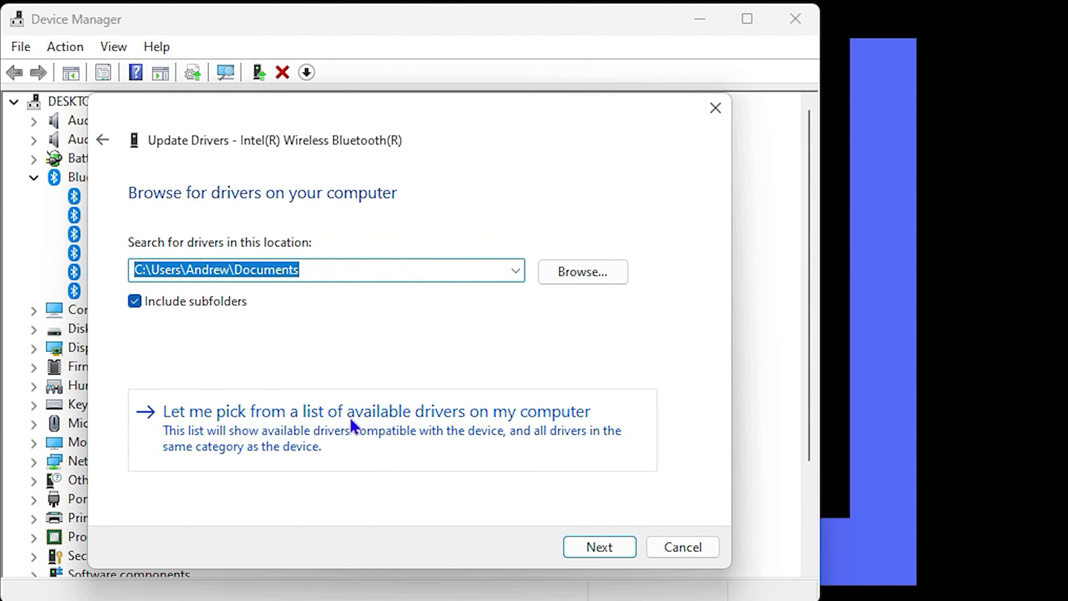
pyautogui.click(326, 425)
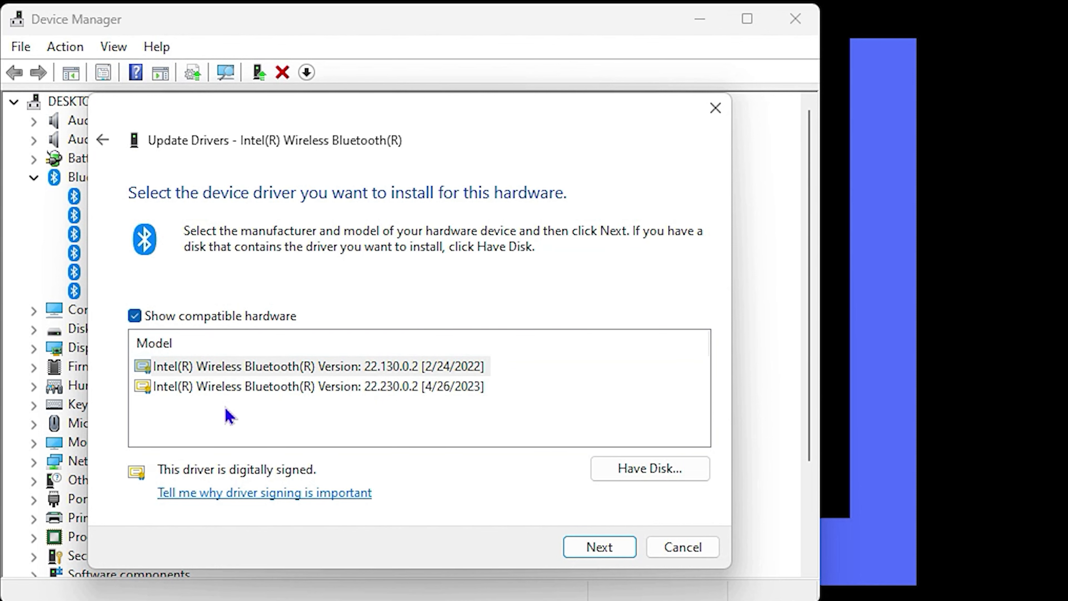
# Compare driver versions 22.130.0.2 and 22.230.0.2, leaving 22.230.0.2 selected
pyautogui.click(226, 386)
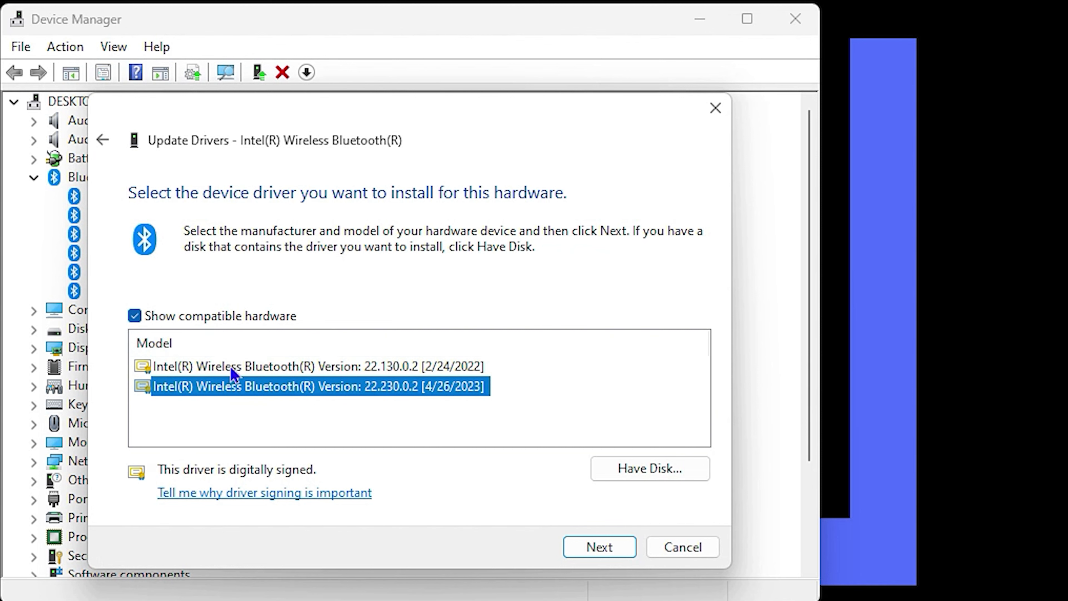
pyautogui.click(231, 366)
pyautogui.click(226, 387)
pyautogui.click(247, 365)
pyautogui.click(249, 391)
pyautogui.click(253, 369)
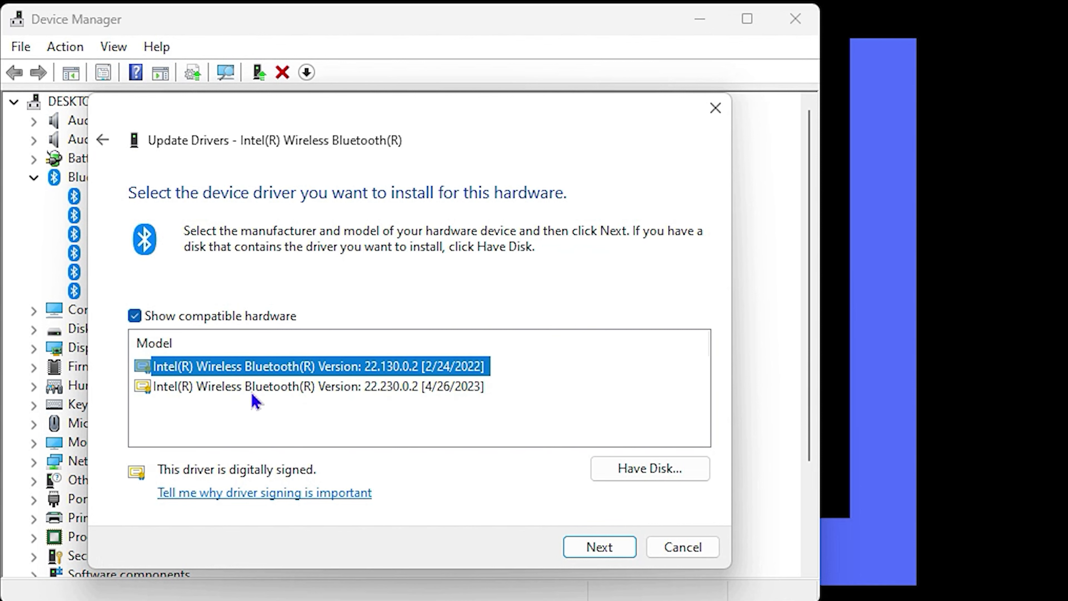
pyautogui.click(225, 385)
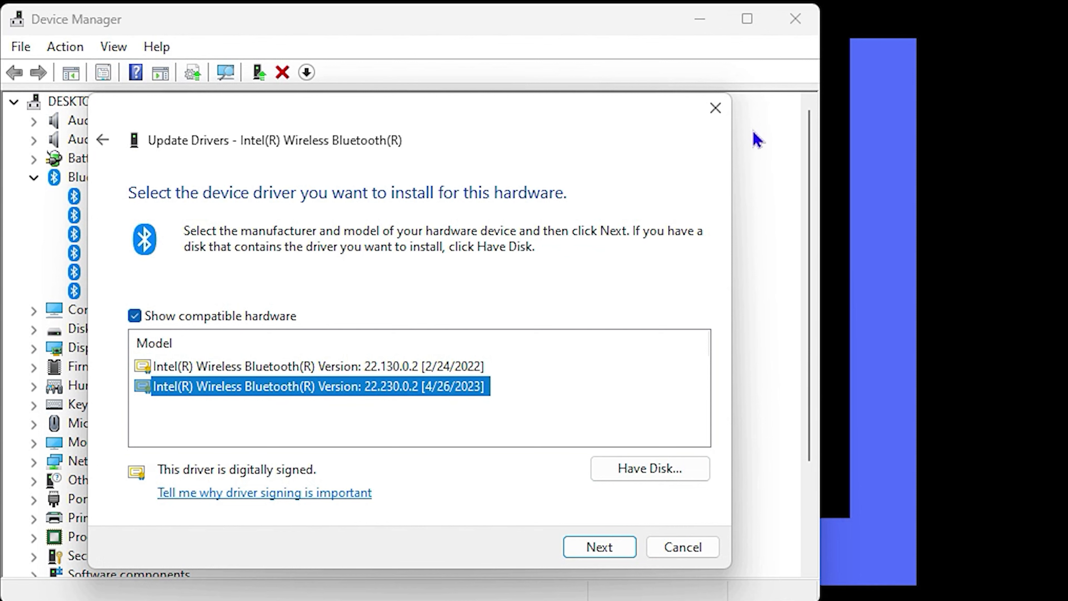
# Close the driver wizard without installing anything, then open a new Chrome window
pyautogui.click(714, 110)
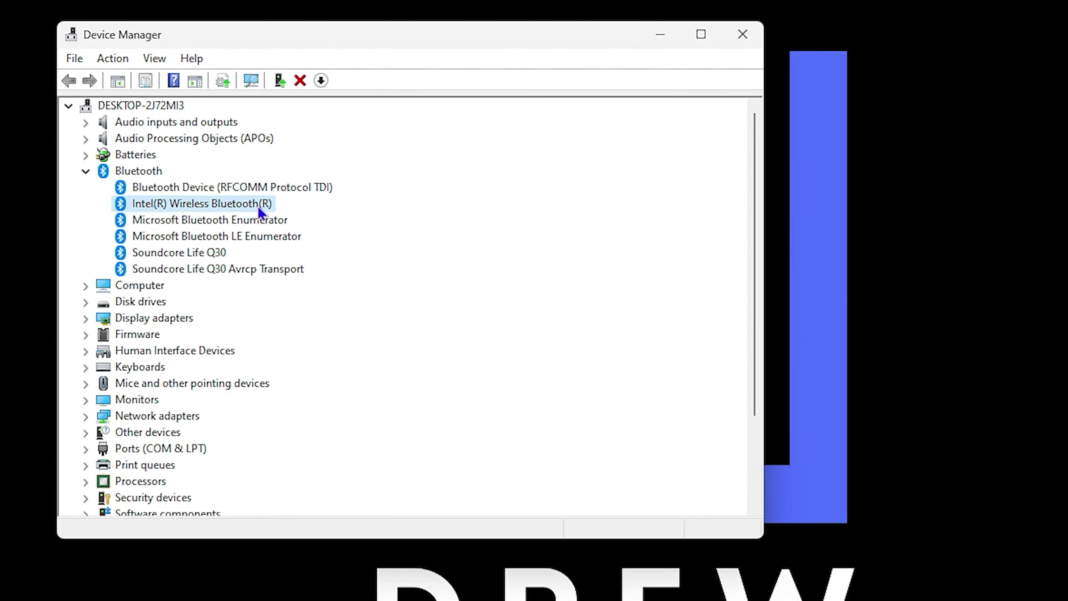
pyautogui.rightClick(780, 587)
pyautogui.click(724, 480)
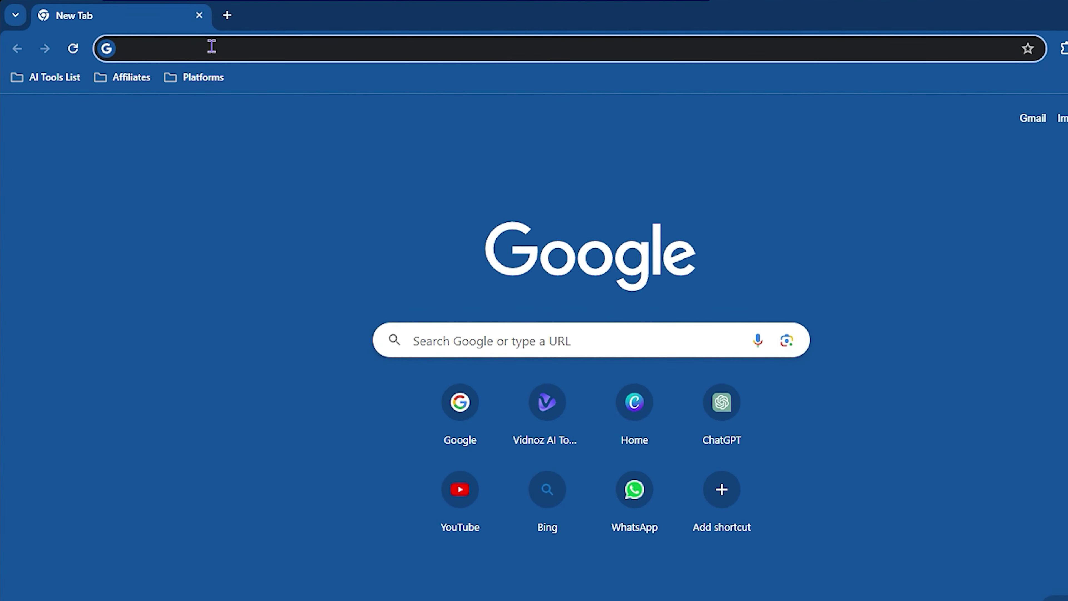
# Search Google for 'intel bluetooth driver' and open the intel.com driver page
pyautogui.write('in')
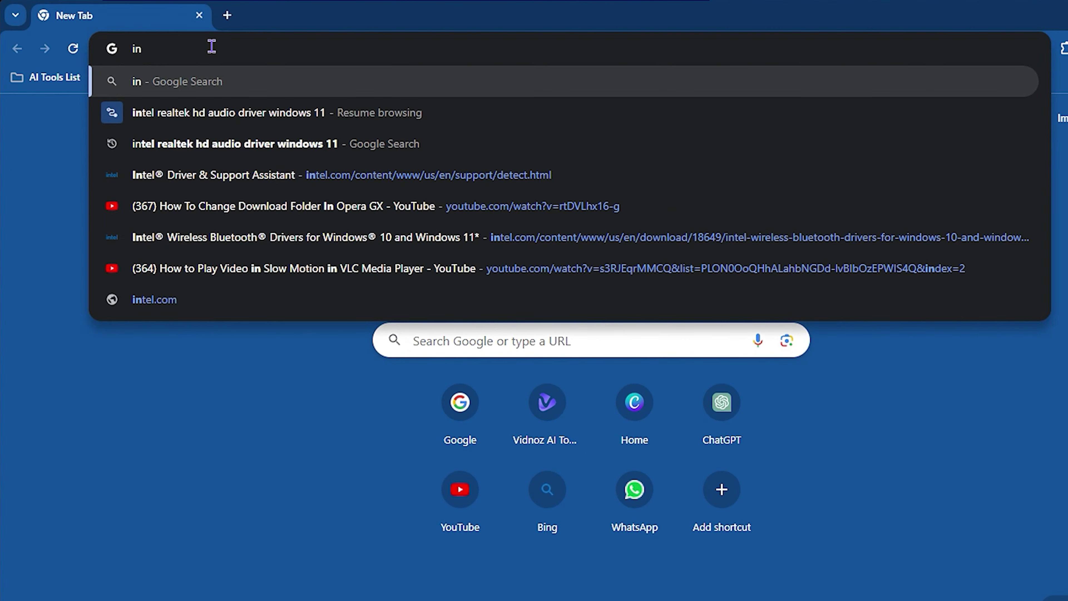
pyautogui.write('tel bluetooth driver')
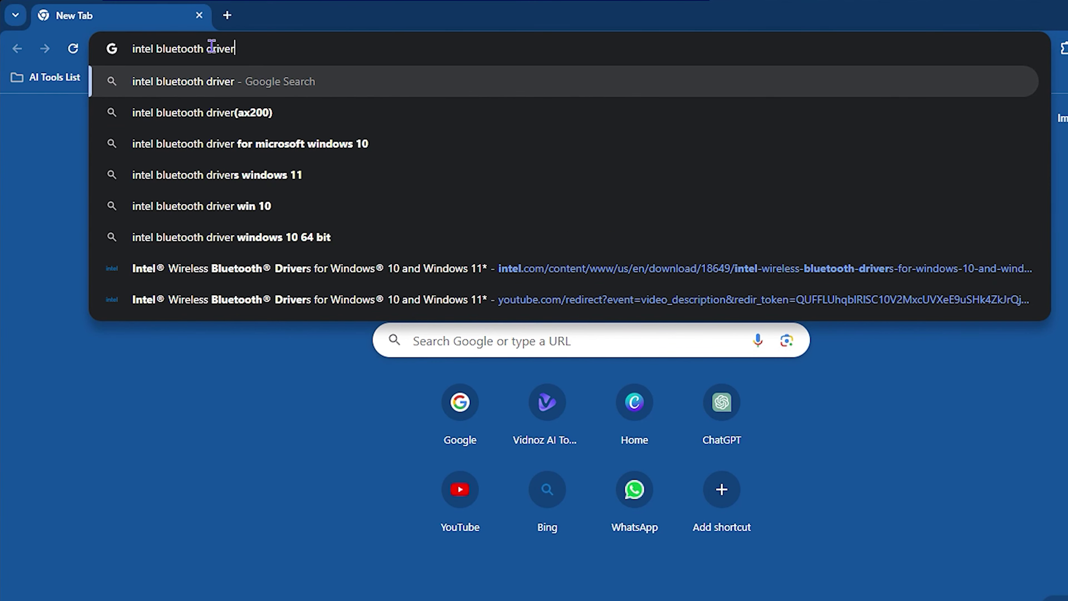
pyautogui.press('Return')
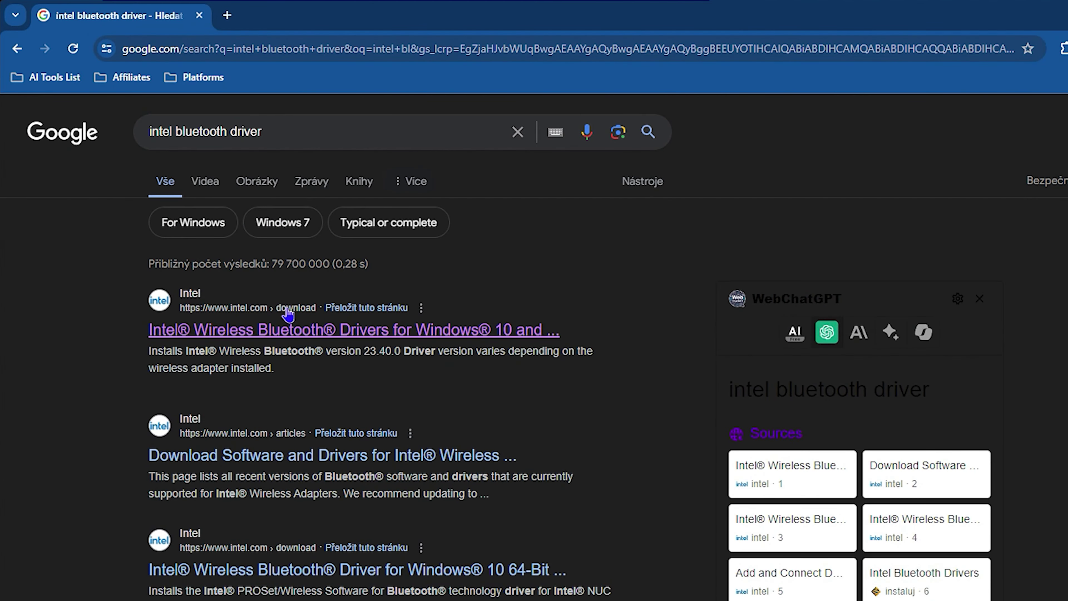
pyautogui.click(213, 337)
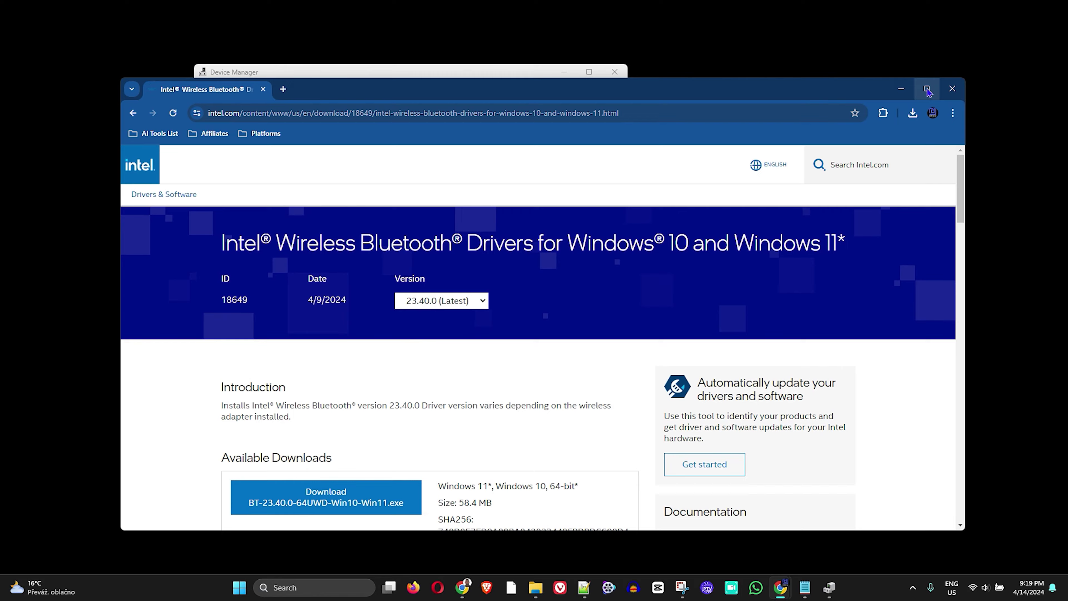
# Maximize Chrome and scroll to the 23.40.0 and 22.200.0 Available Downloads section
pyautogui.click(928, 89)
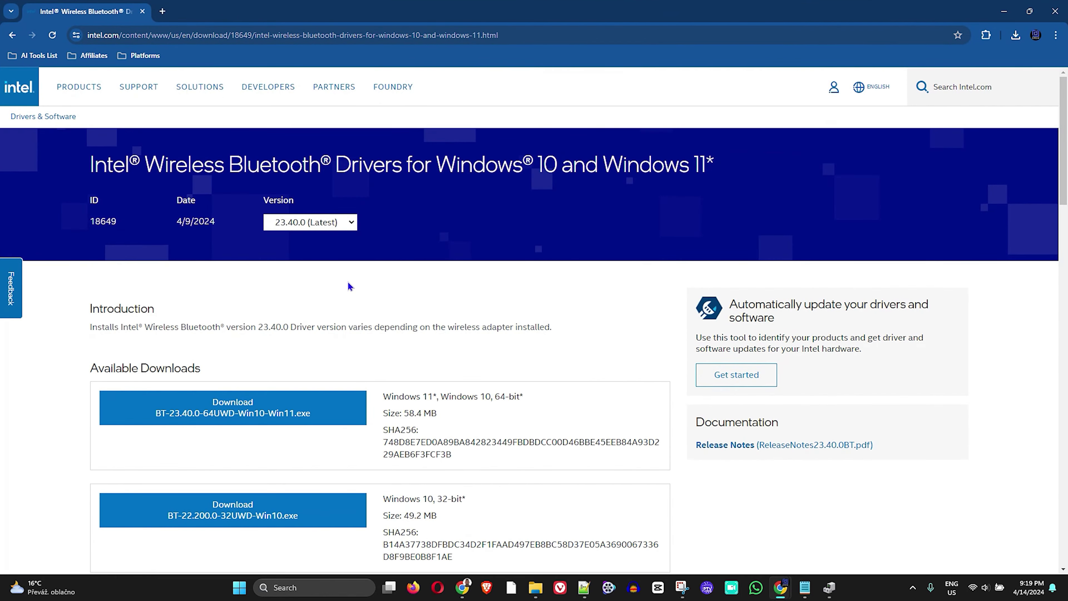
pyautogui.scroll(-3, 511, 193)
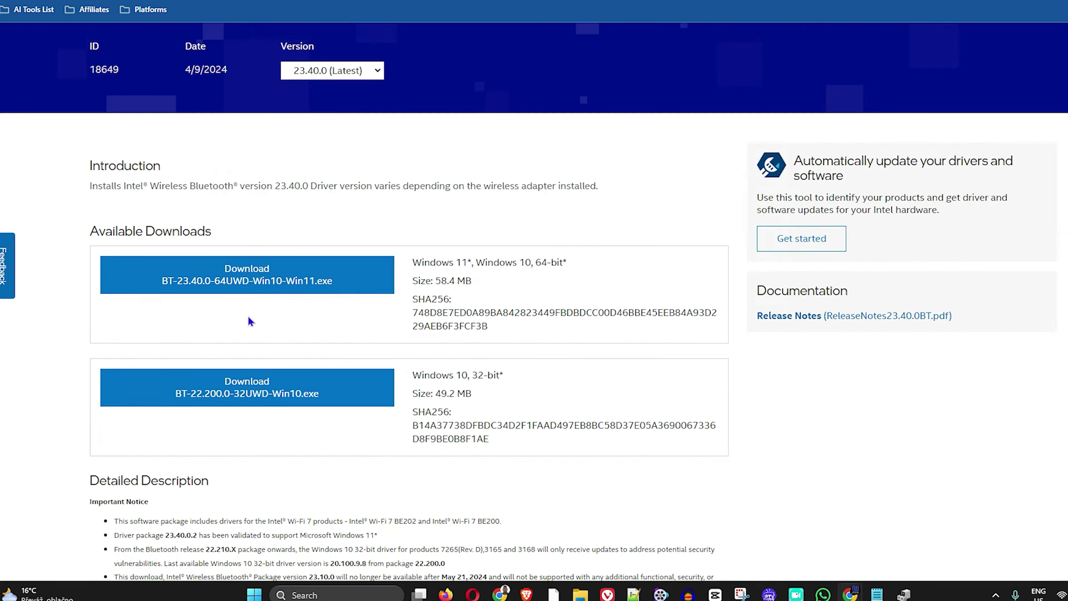
pyautogui.scroll(4, 250, 317)
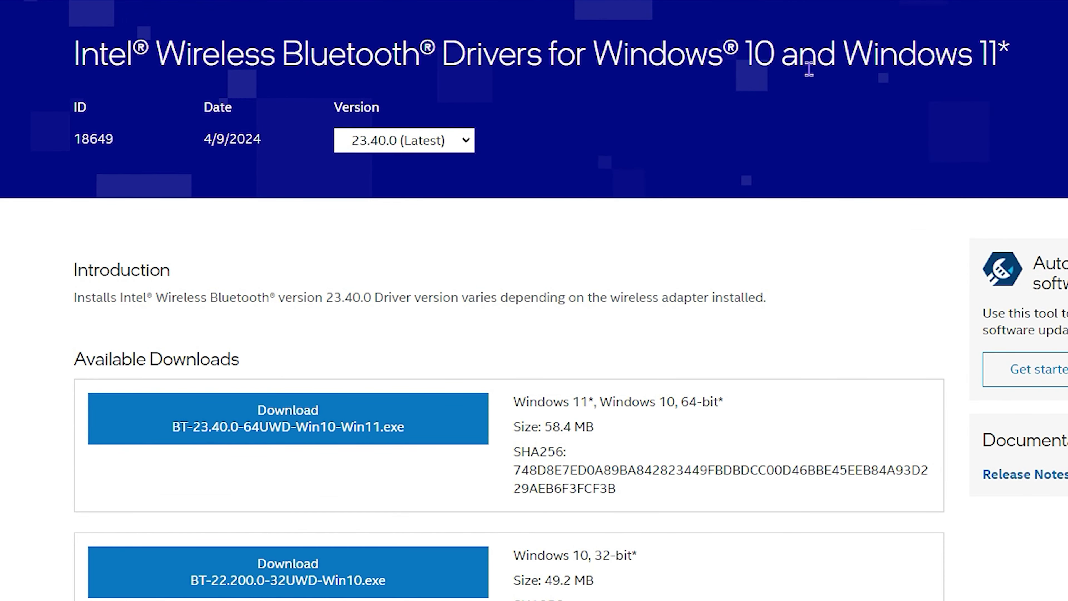
pyautogui.scroll(-5, 775, 141)
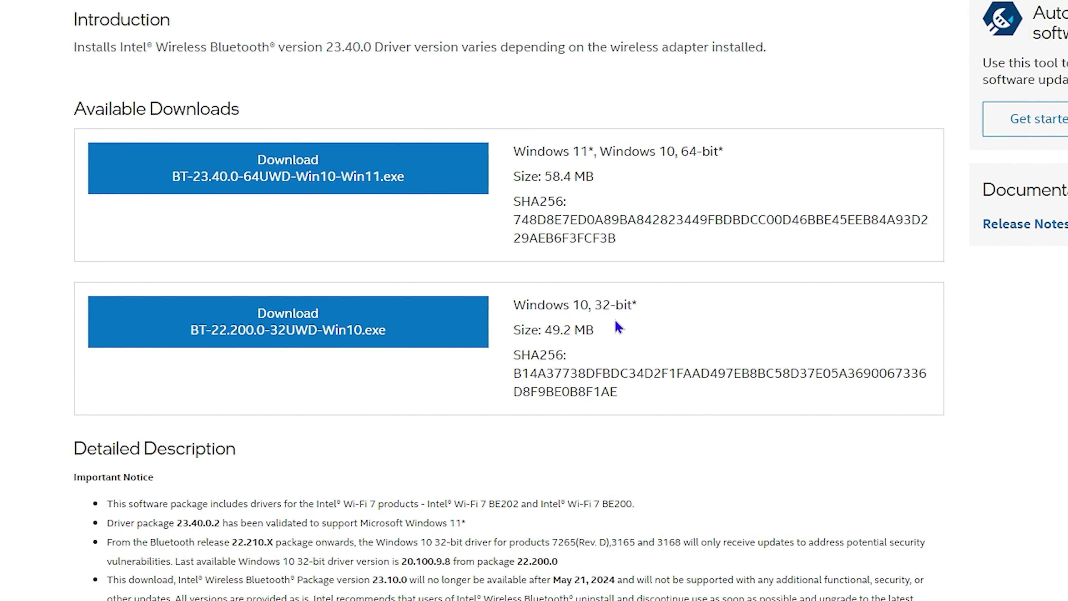
pyautogui.scroll(-7, 625, 293)
pyautogui.scroll(7, 629, 302)
pyautogui.scroll(-2, 420, 463)
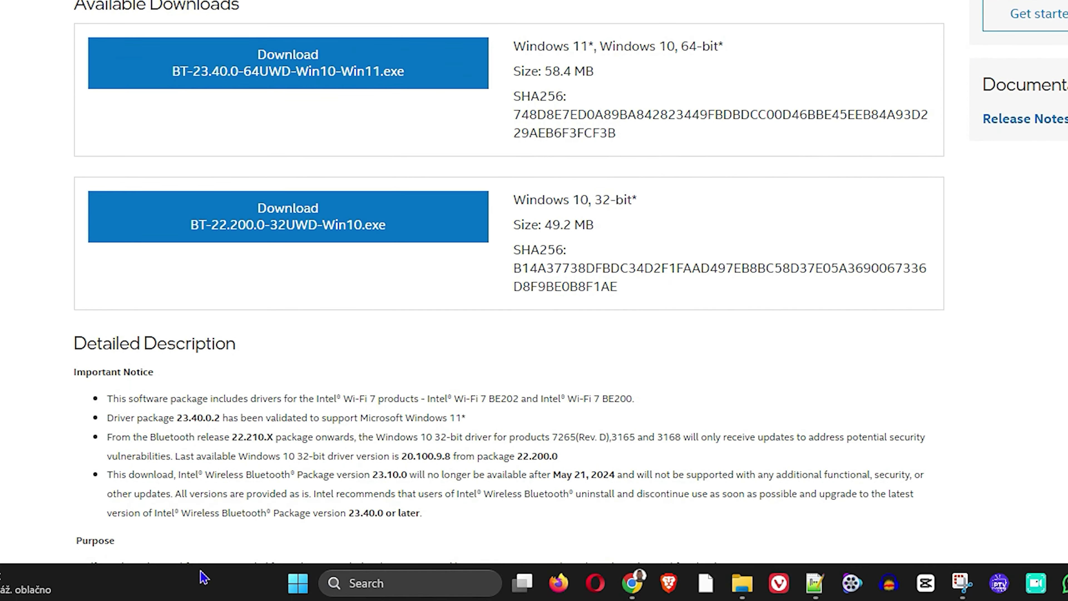
# Launch System Information through a 'sys' search, confirm the x64-based PC system type, and close it
pyautogui.click(301, 595)
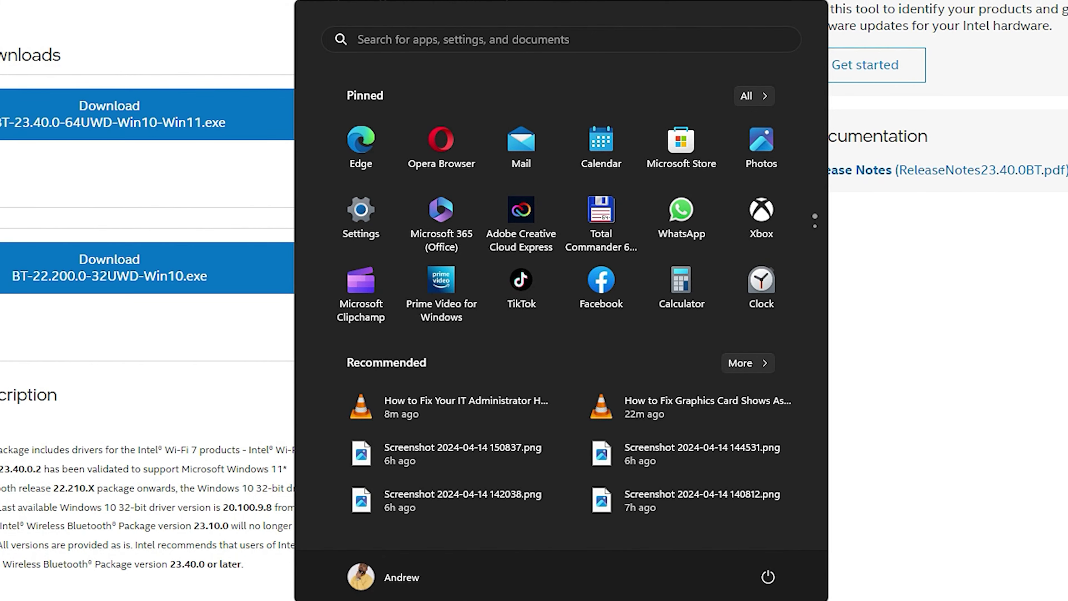
pyautogui.write('sys')
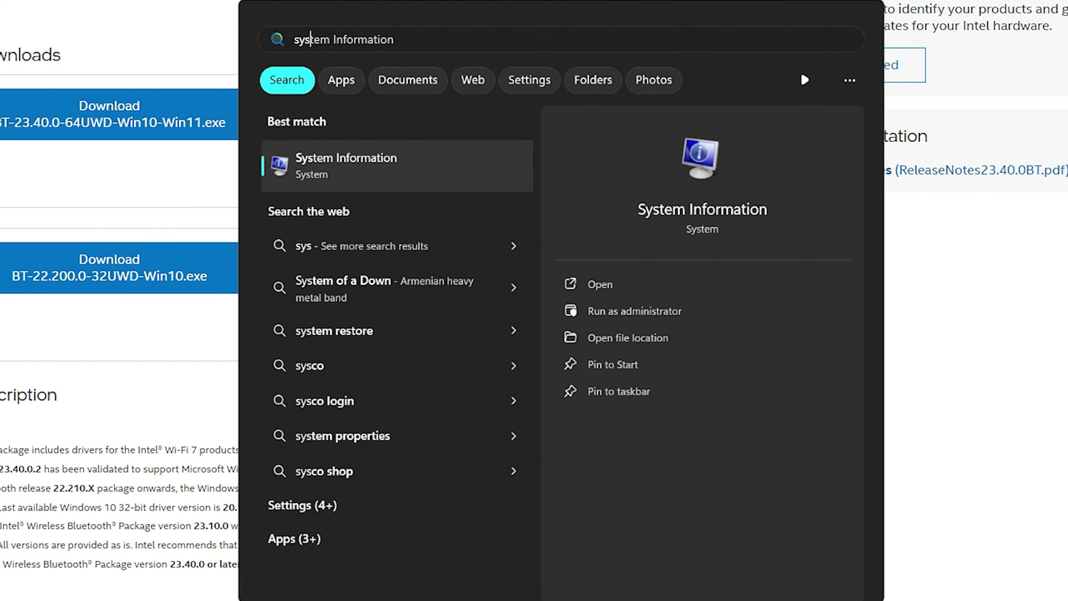
pyautogui.click(288, 174)
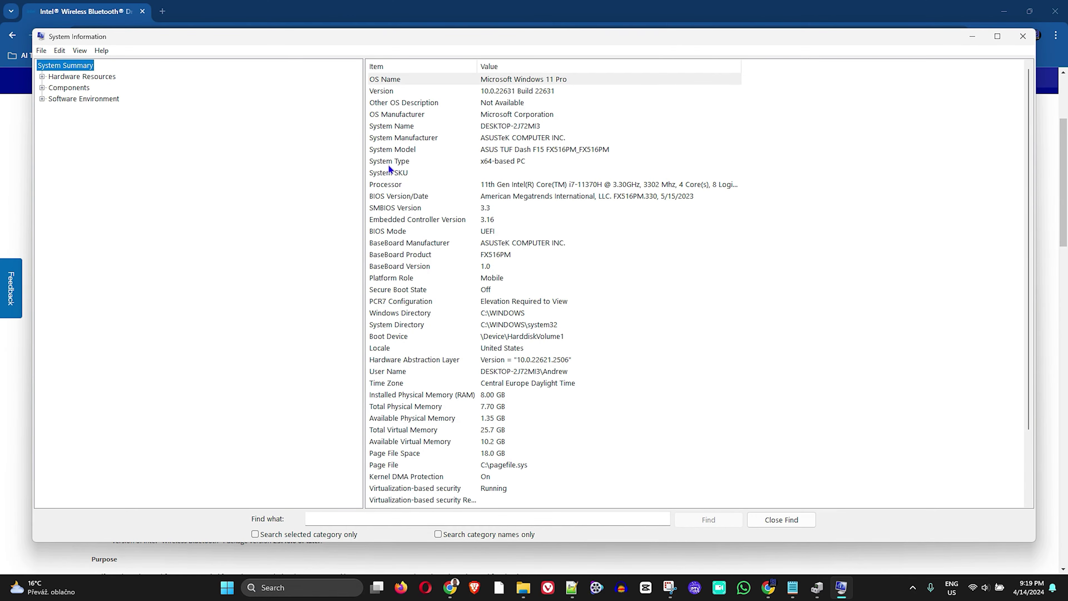
pyautogui.click(475, 164)
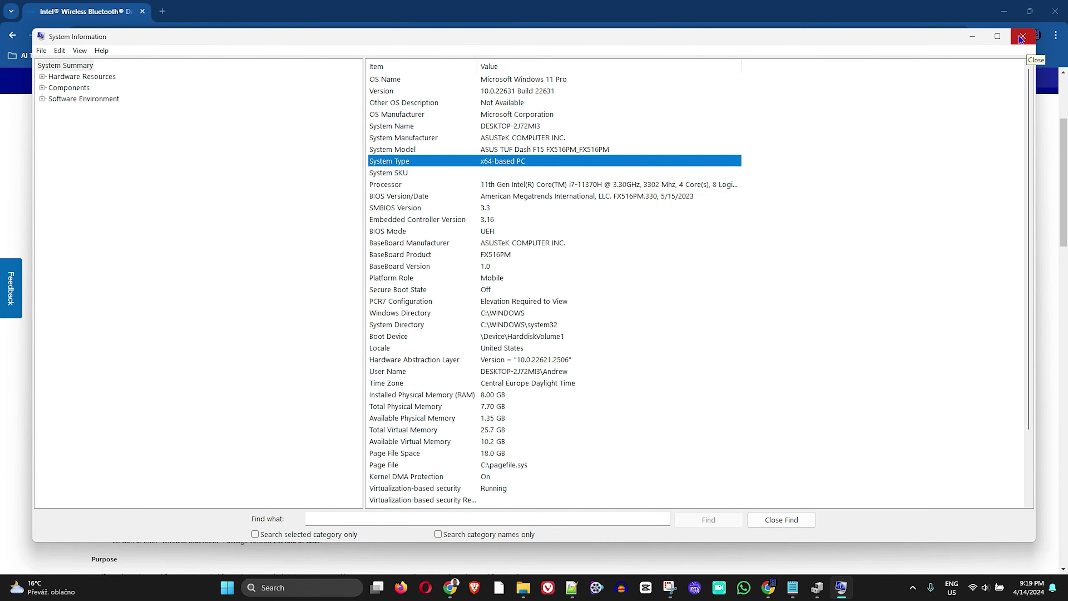
pyautogui.click(1019, 35)
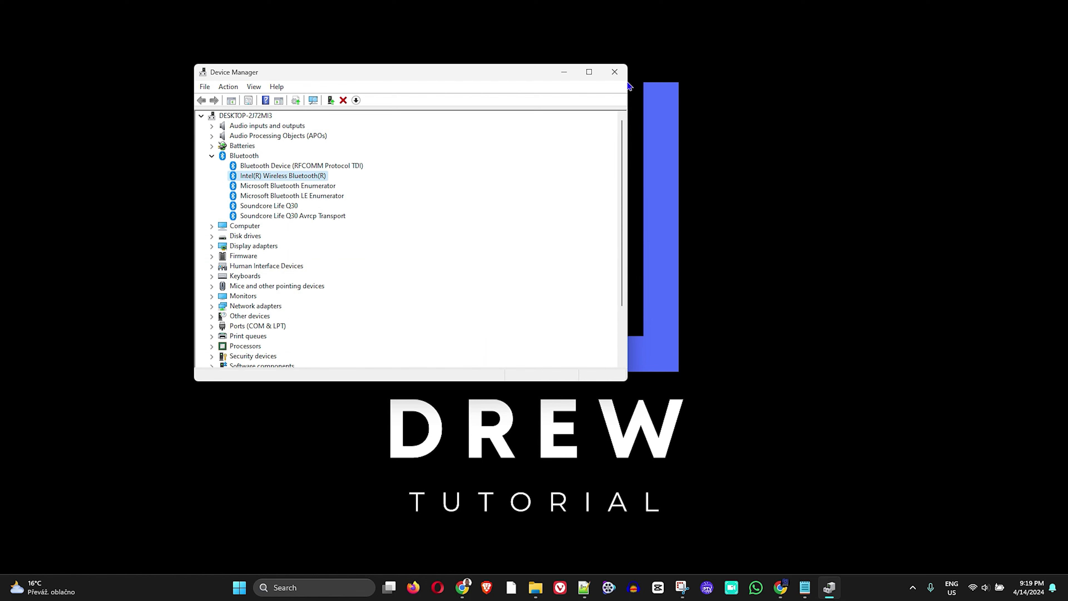
# Close Device Manager and open Services through an 'se' Start search
pyautogui.click(615, 73)
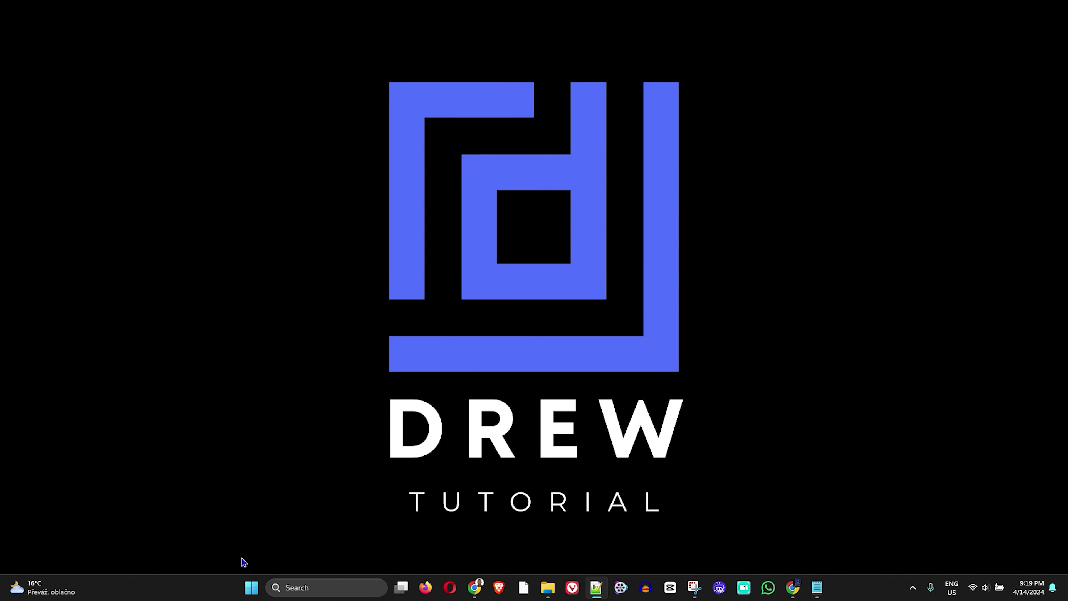
pyautogui.rightClick(207, 592)
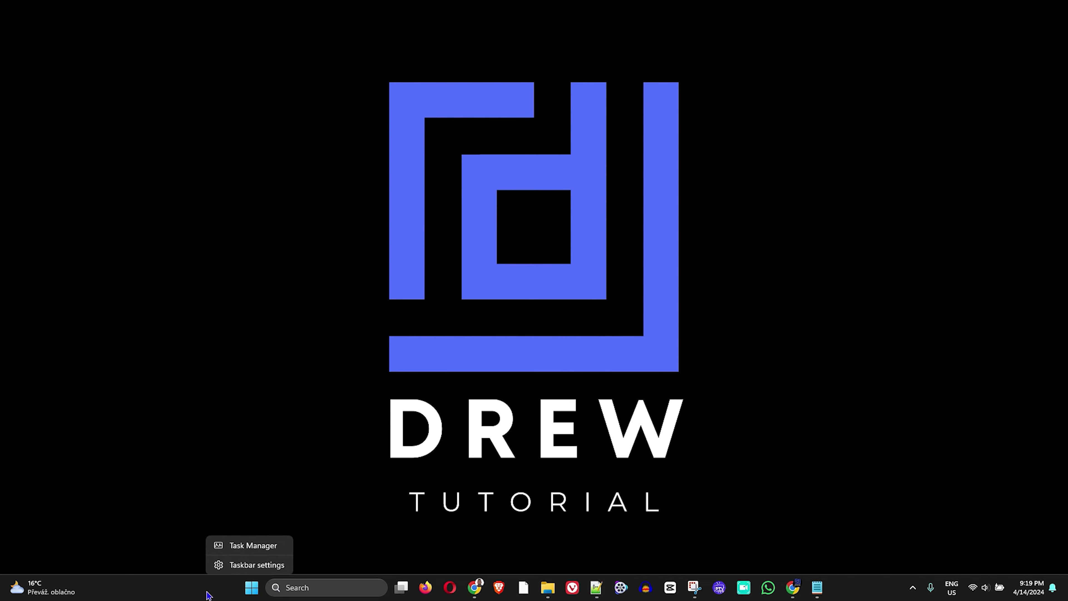
pyautogui.click(307, 493)
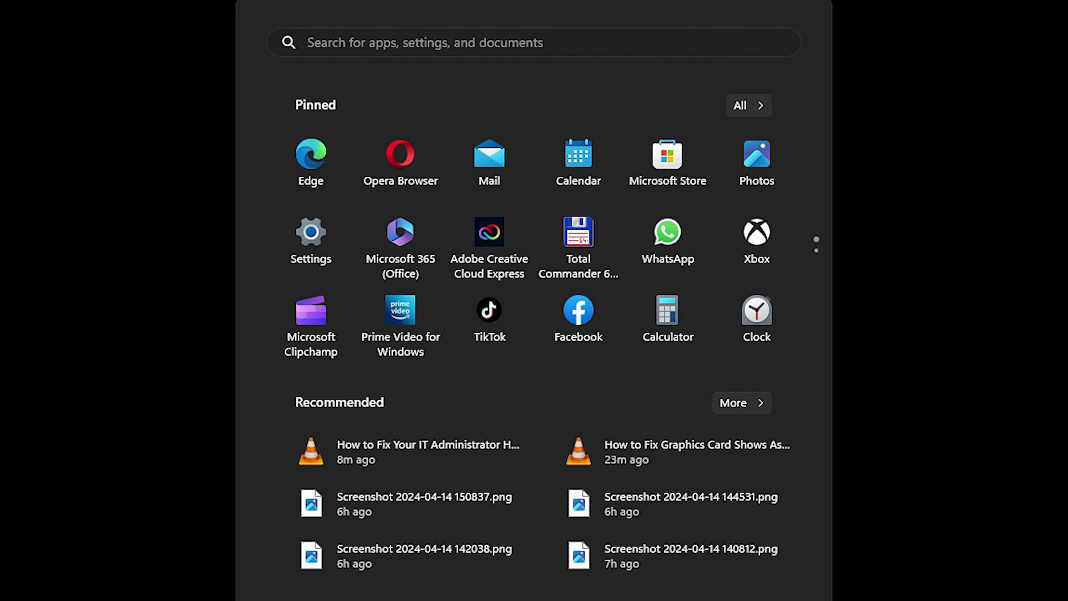
pyautogui.write('se')
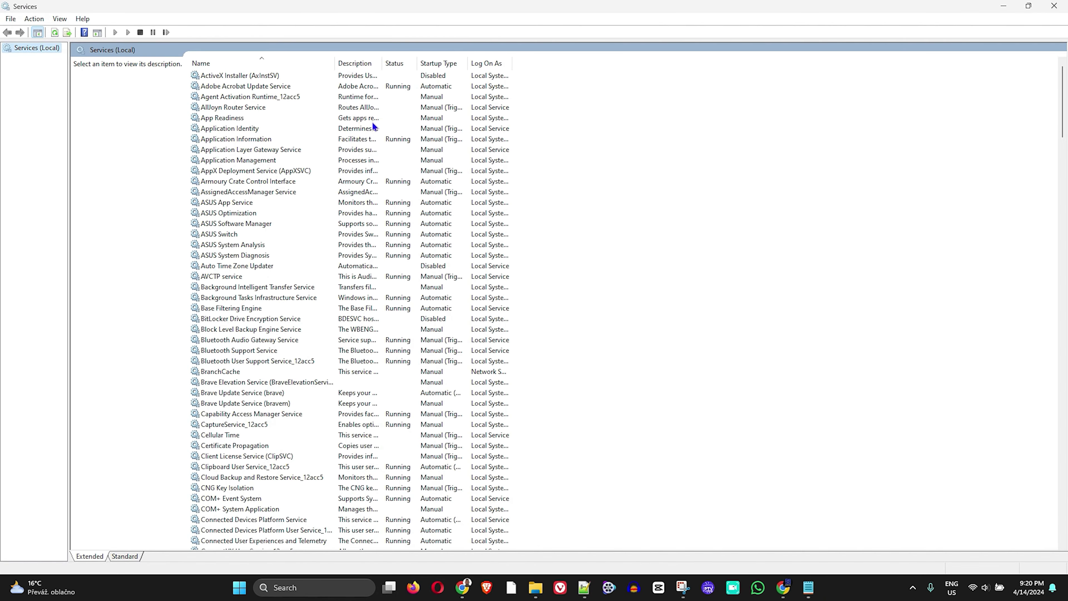
pyautogui.click(330, 234)
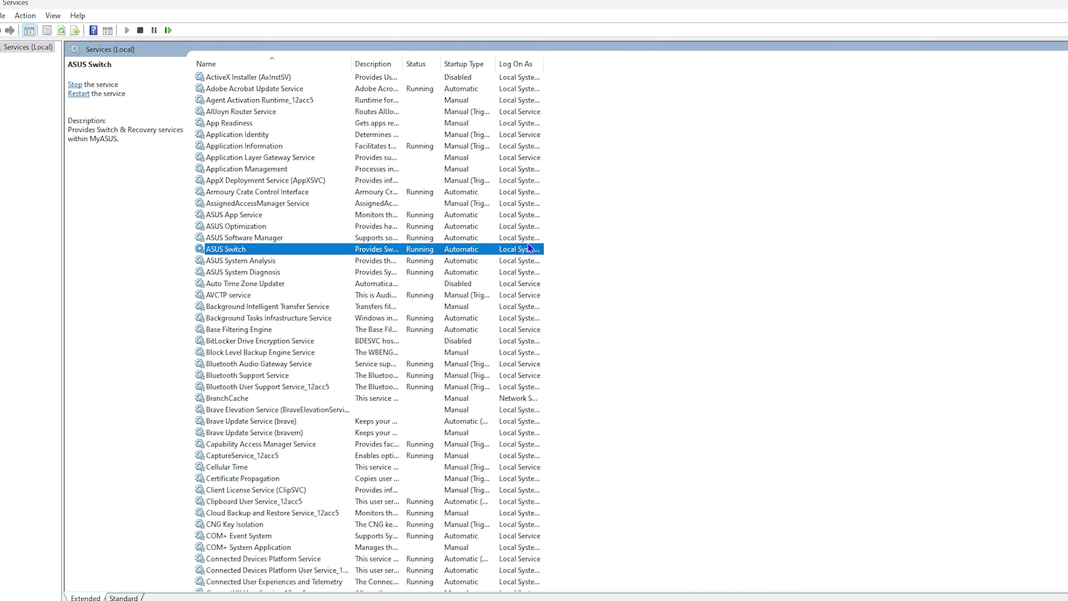
# Locate the Bluetooth Support Service and open its Properties
pyautogui.press('b')
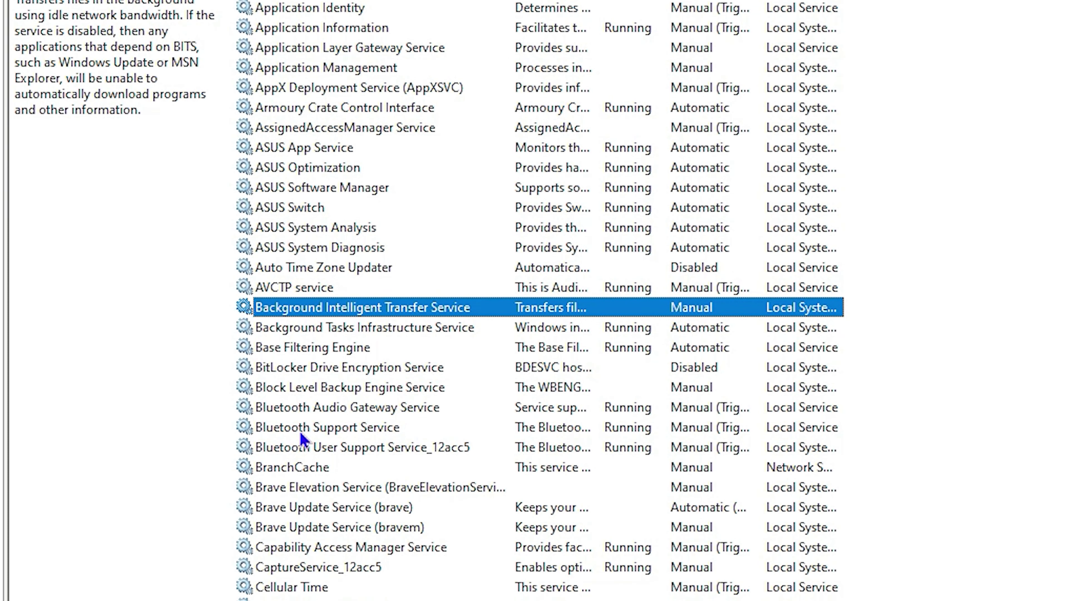
pyautogui.click(300, 427)
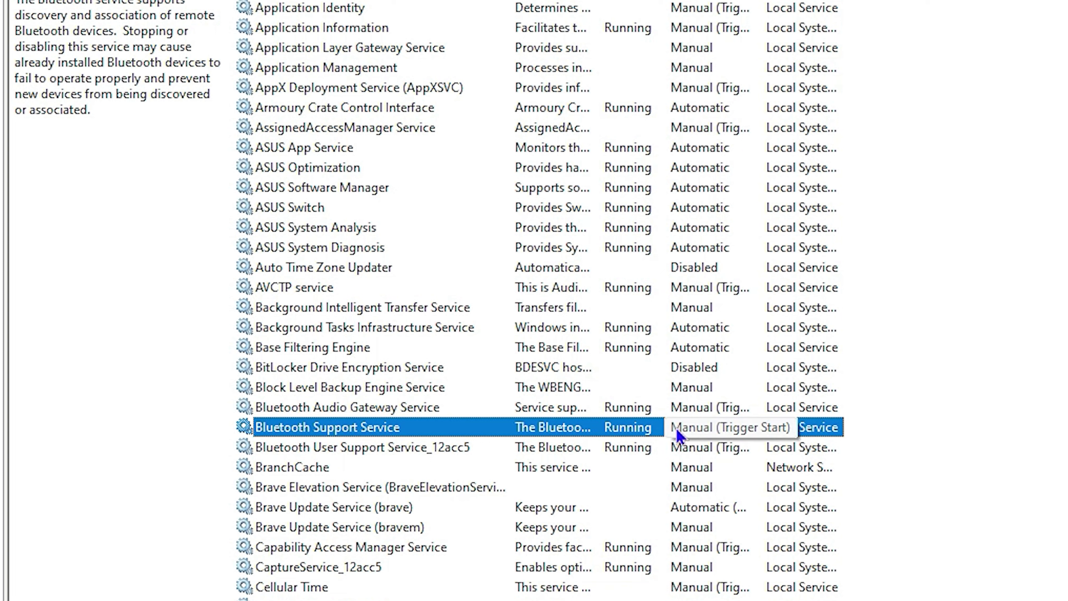
pyautogui.rightClick(377, 429)
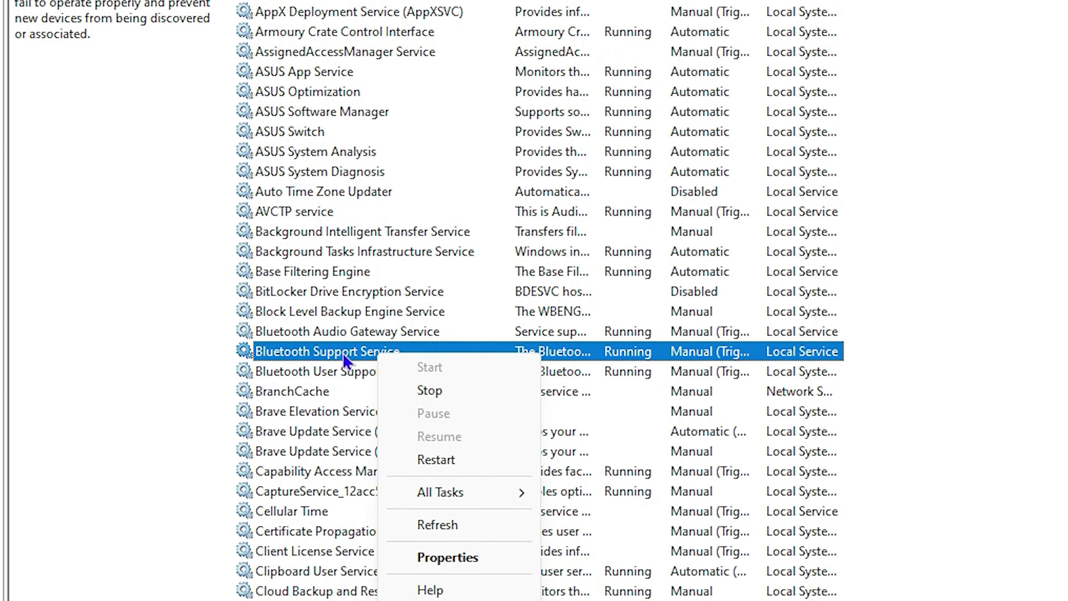
pyautogui.rightClick(341, 428)
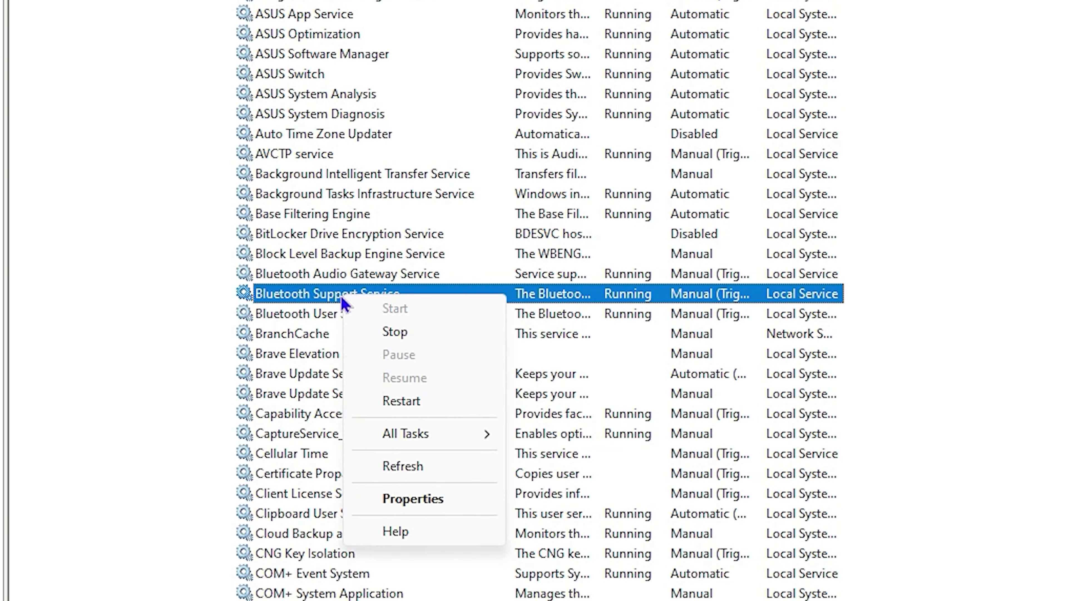
pyautogui.click(446, 499)
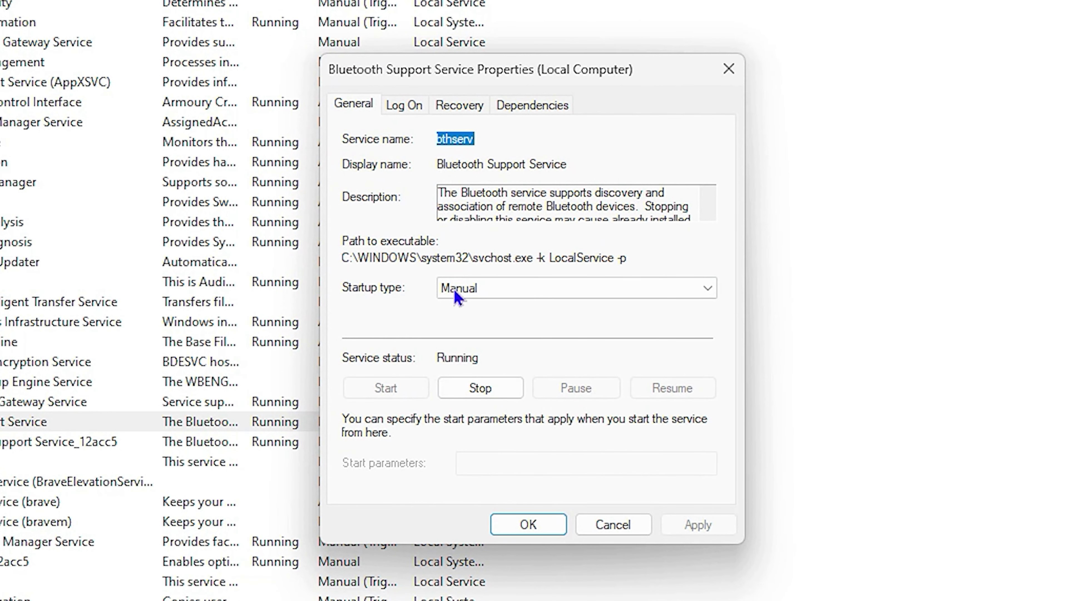
# Review the Bluetooth Support Service startup types, keep Manual, and cancel the Properties dialog
pyautogui.click(556, 295)
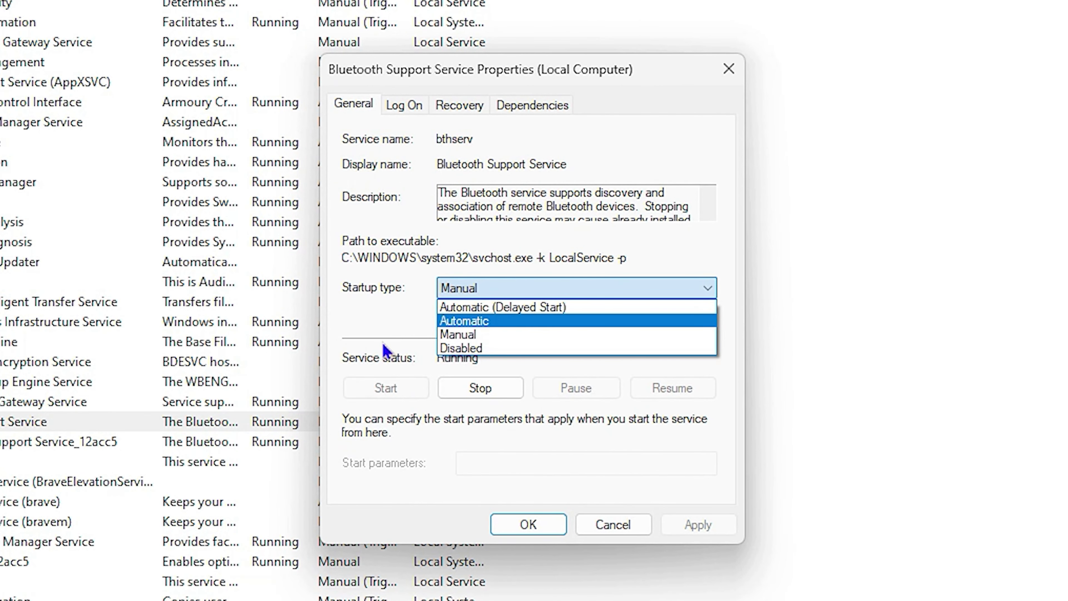
pyautogui.click(385, 326)
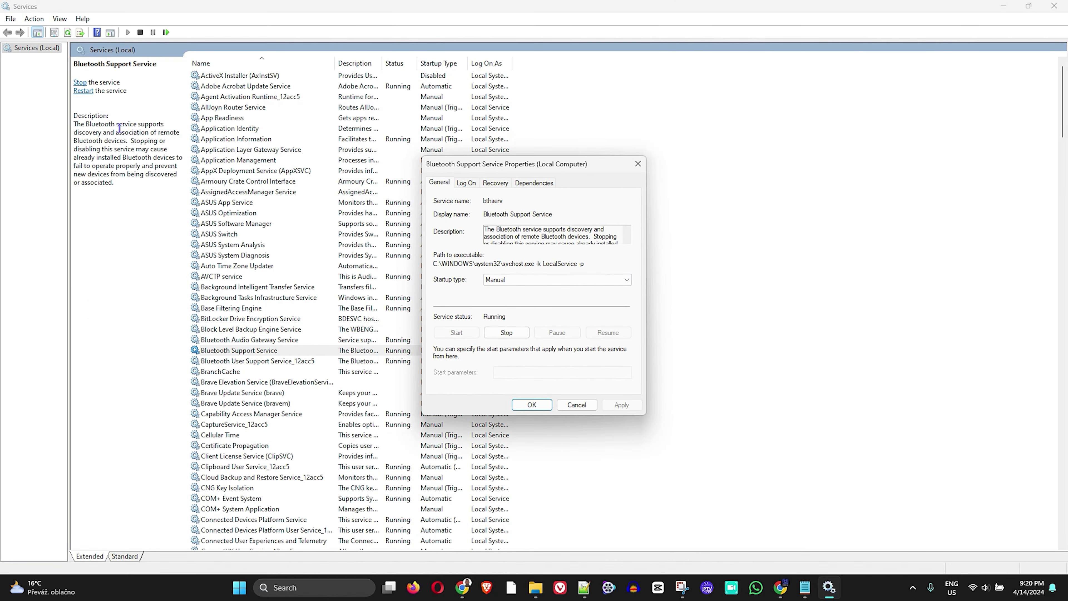
pyautogui.press('Escape')
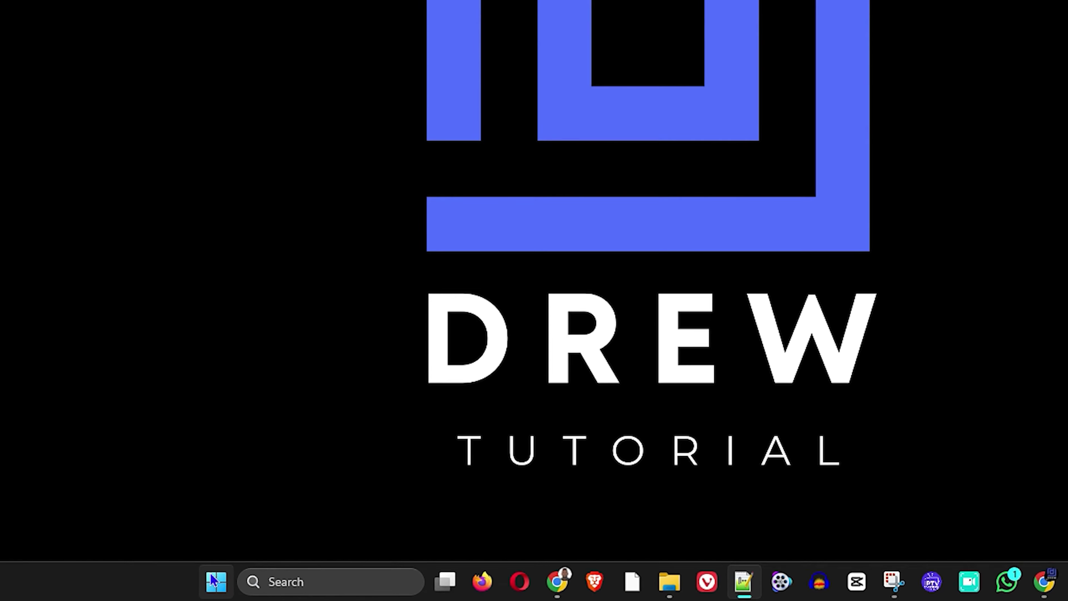
# From the Start button's quick links, open Settings and run a Windows Update check for updates
pyautogui.rightClick(213, 593)
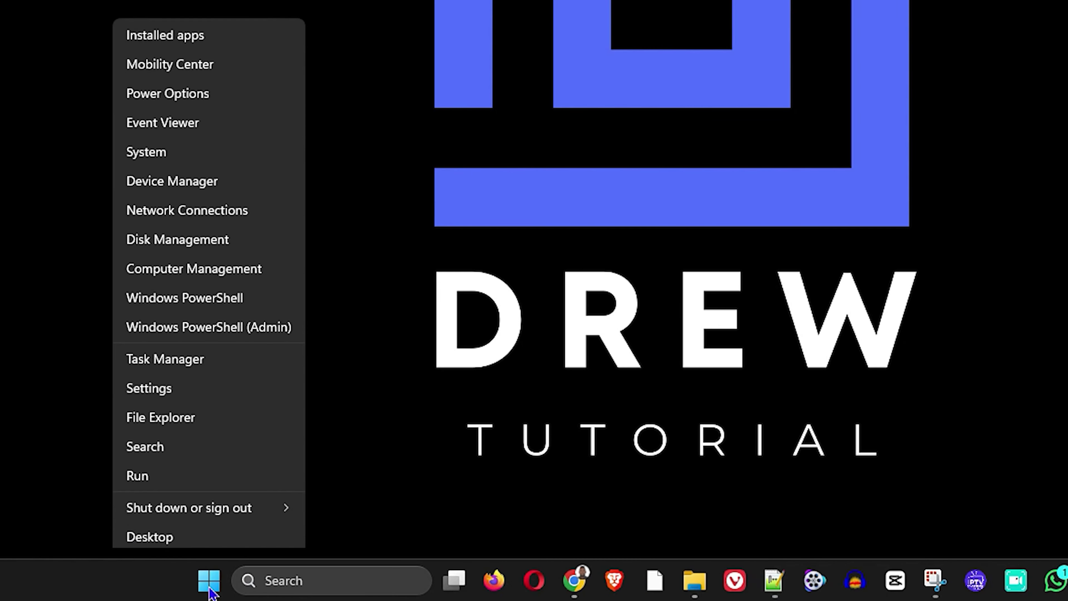
pyautogui.click(179, 383)
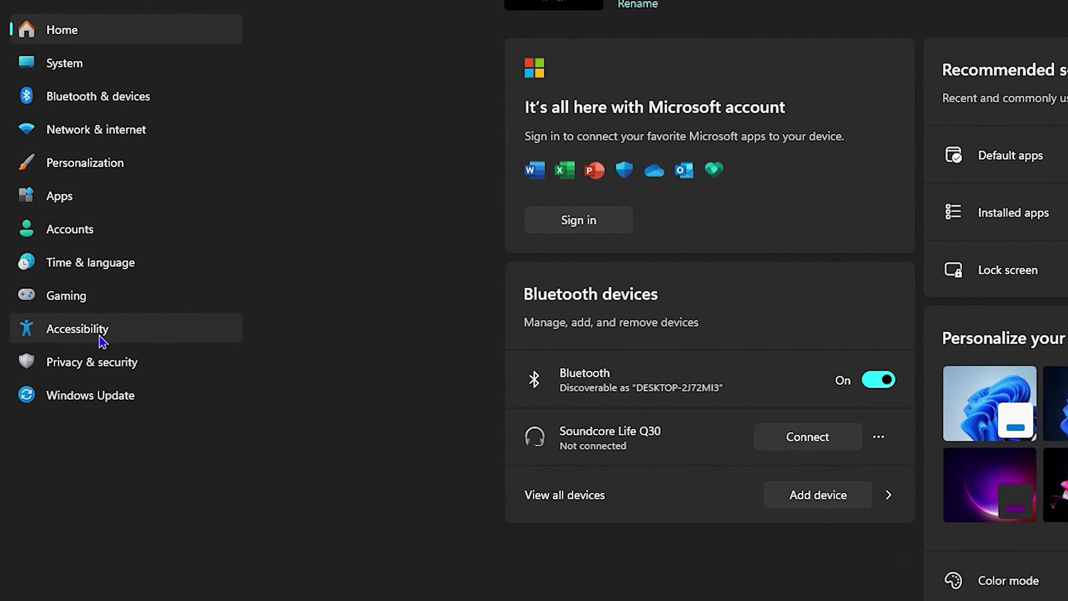
pyautogui.click(63, 365)
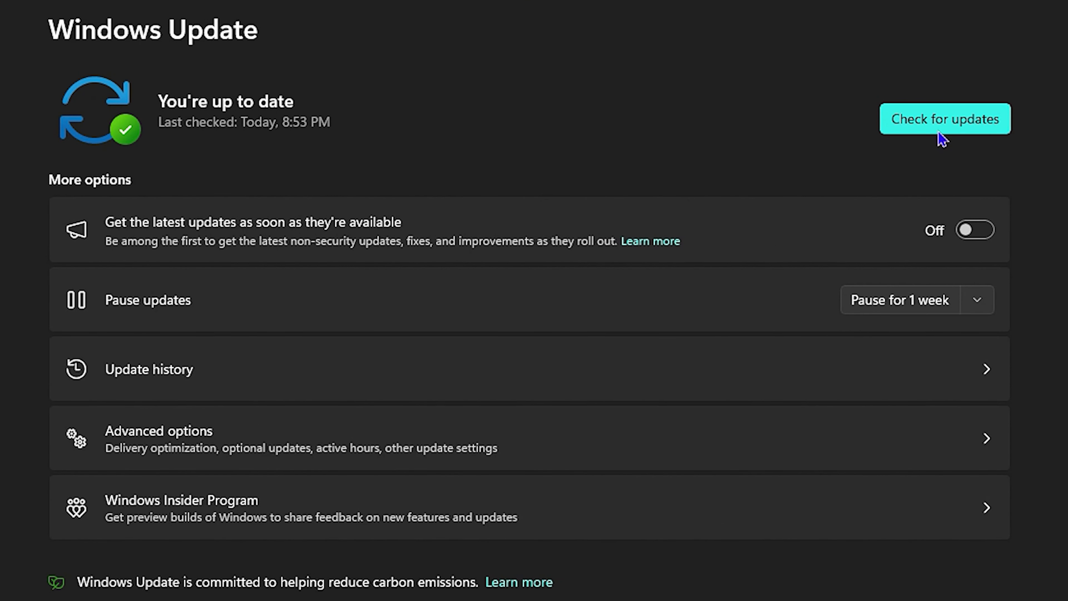
pyautogui.click(987, 110)
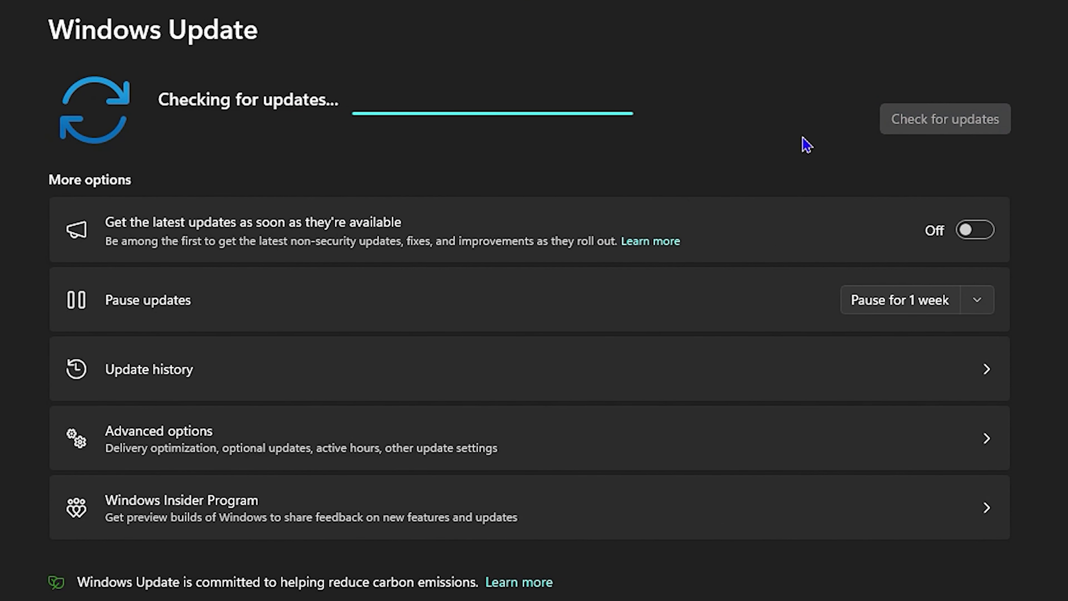